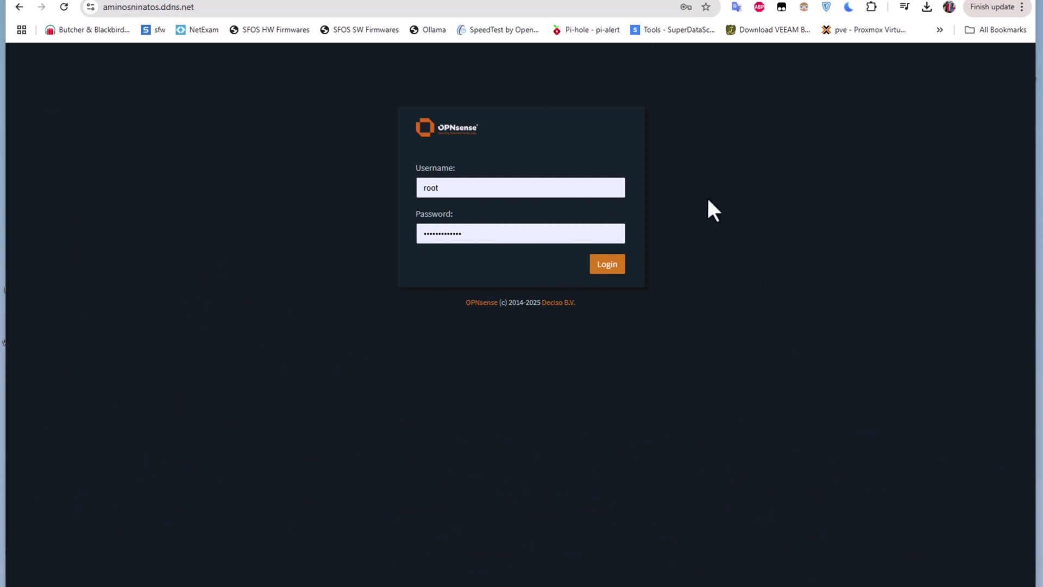
- Log in to the firewall with the filled-in credentials and open the WireGuard VPN instances
{"action": "left_click", "coordinate": [606, 266]}
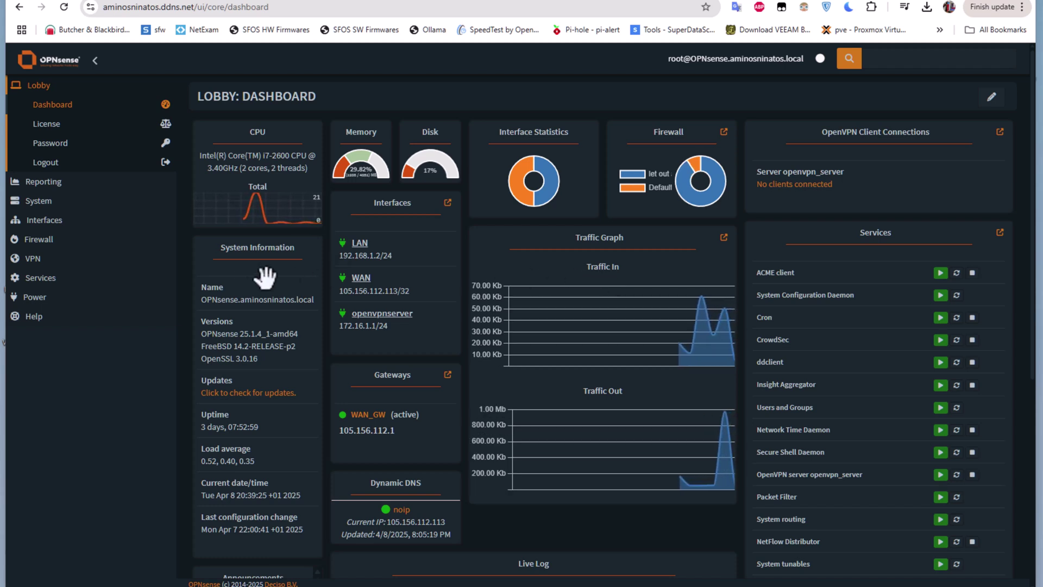
{"action": "left_click", "coordinate": [76, 261]}
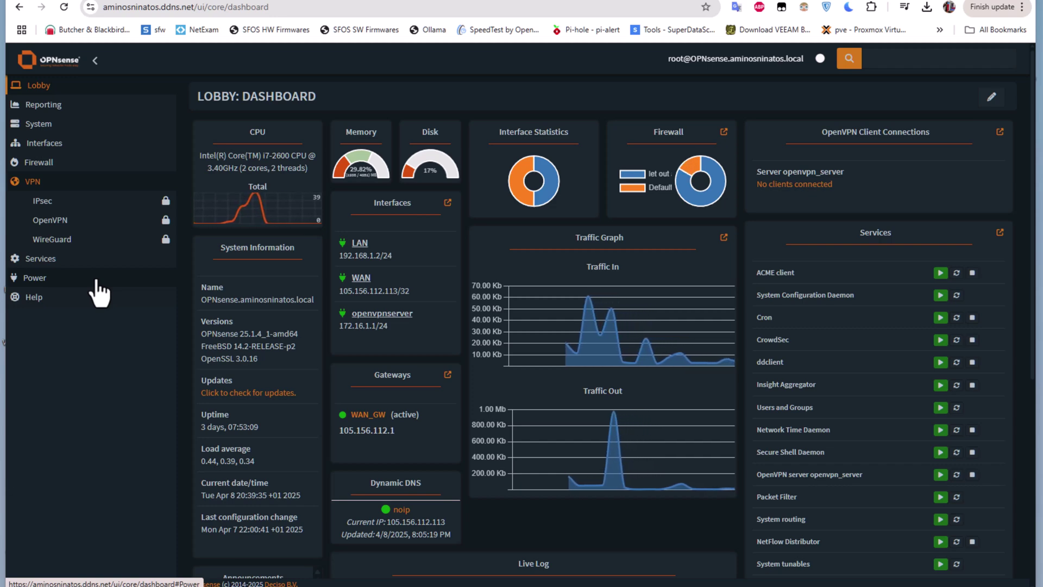
{"action": "left_click", "coordinate": [60, 242]}
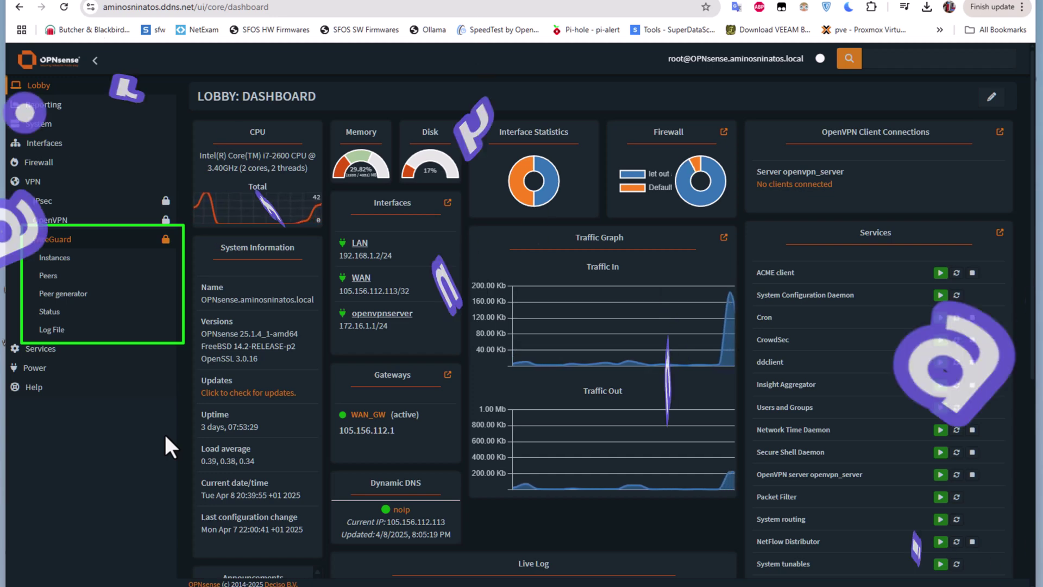
{"action": "left_click", "coordinate": [71, 261]}
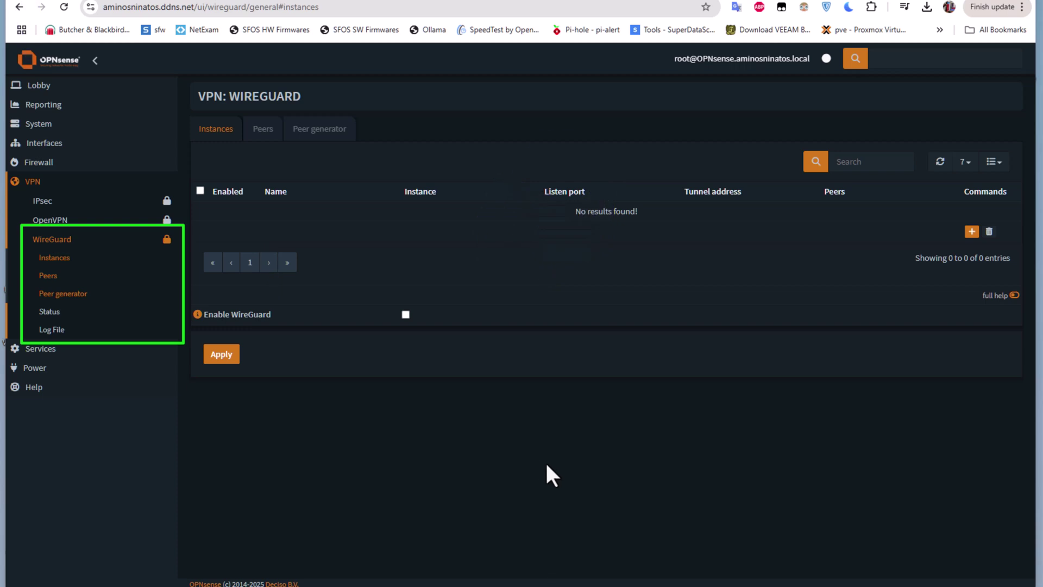
- Add a WireGuard instance named WireguardHome and generate a new key pair for it
{"action": "left_click", "coordinate": [972, 233]}
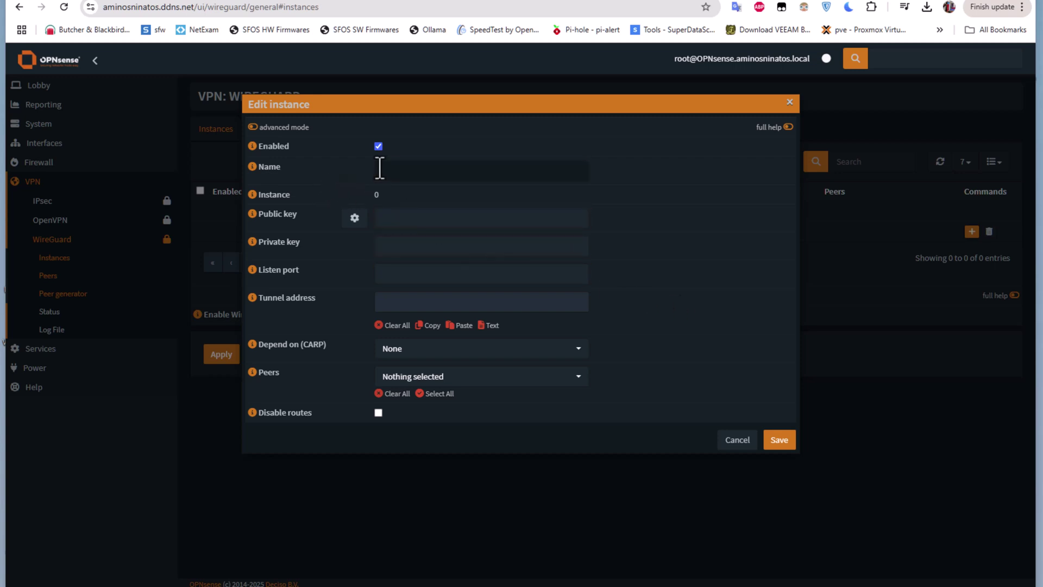
{"action": "left_click", "coordinate": [403, 173]}
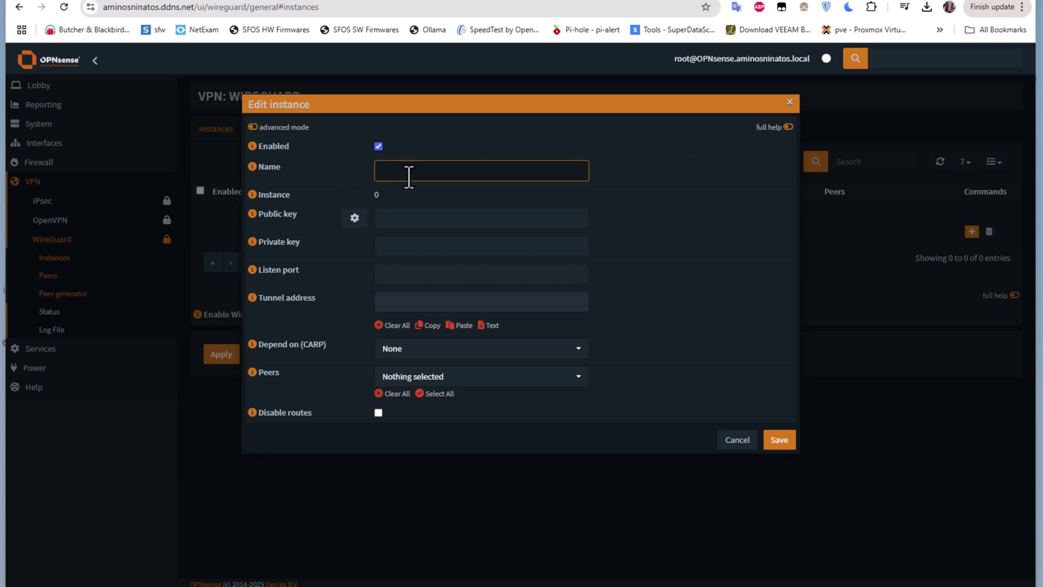
{"action": "type", "text": "WireguardHome"}
{"action": "left_click", "coordinate": [355, 219]}
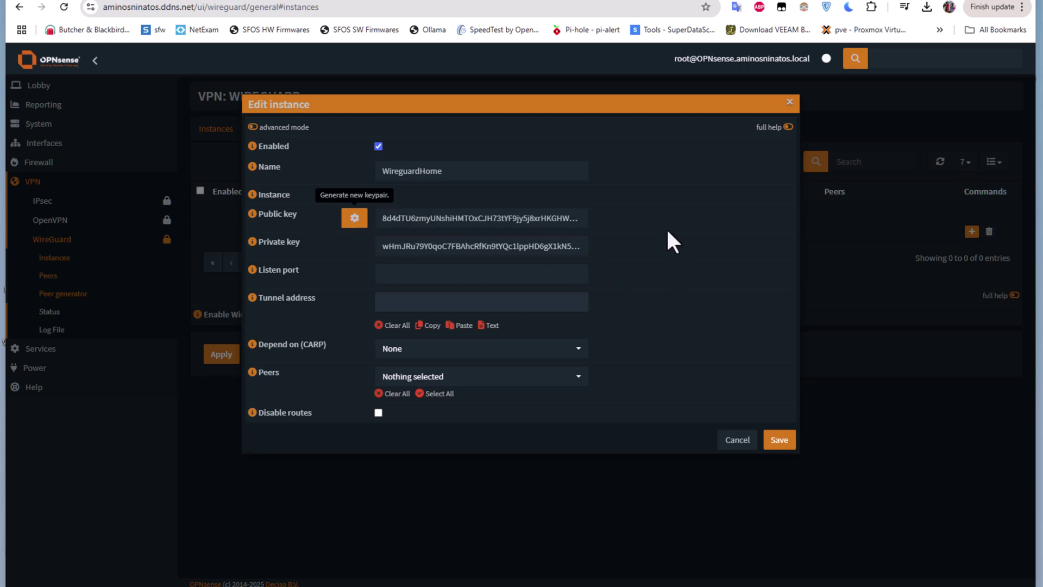
- Set the instance's listen port to 51821 and its tunnel address to 172.17.1.0/24
{"action": "left_click", "coordinate": [429, 299]}
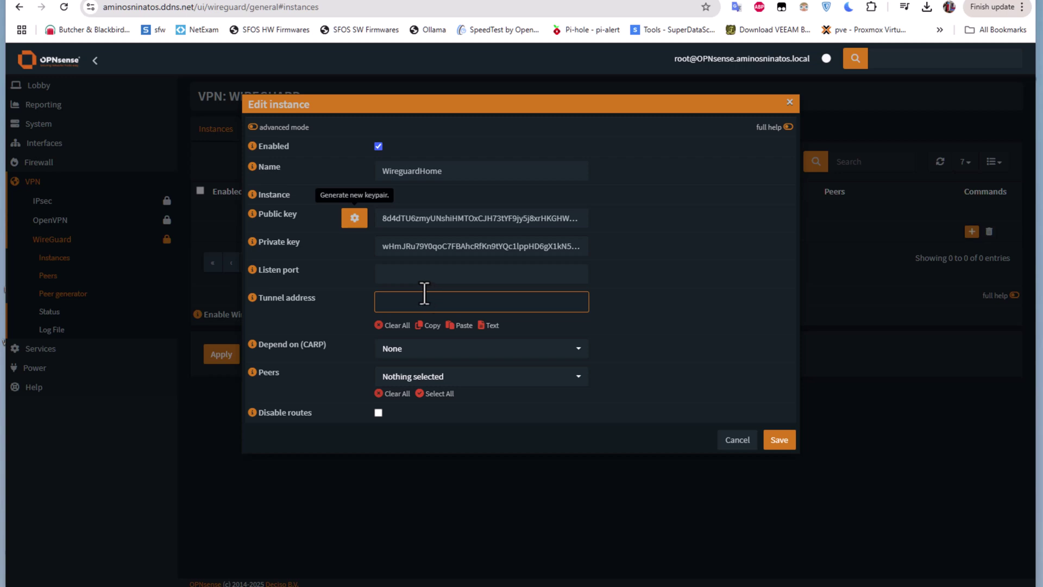
{"action": "left_click", "coordinate": [419, 276]}
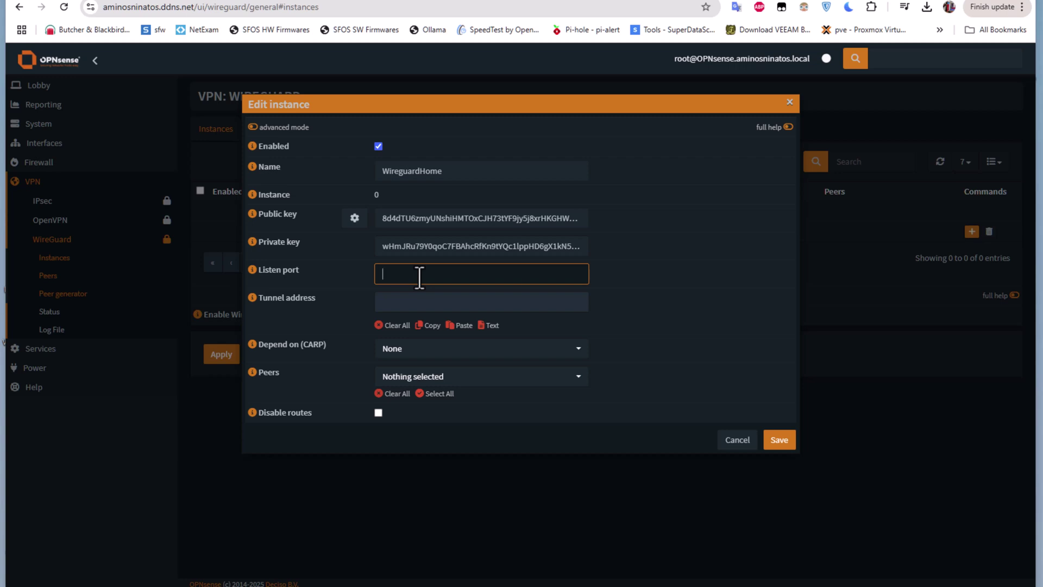
{"action": "type", "text": "51821"}
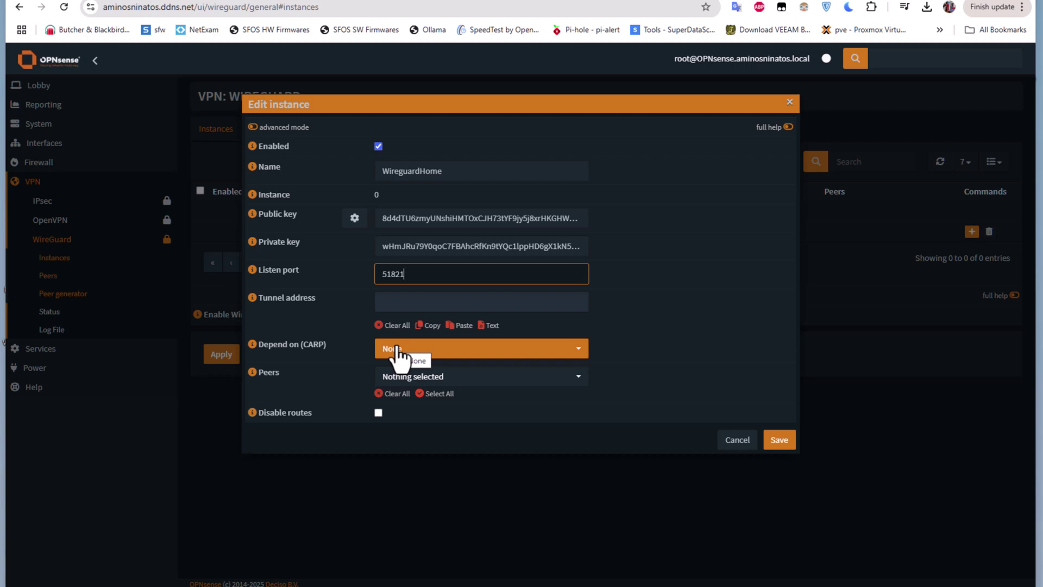
{"action": "left_click", "coordinate": [412, 299]}
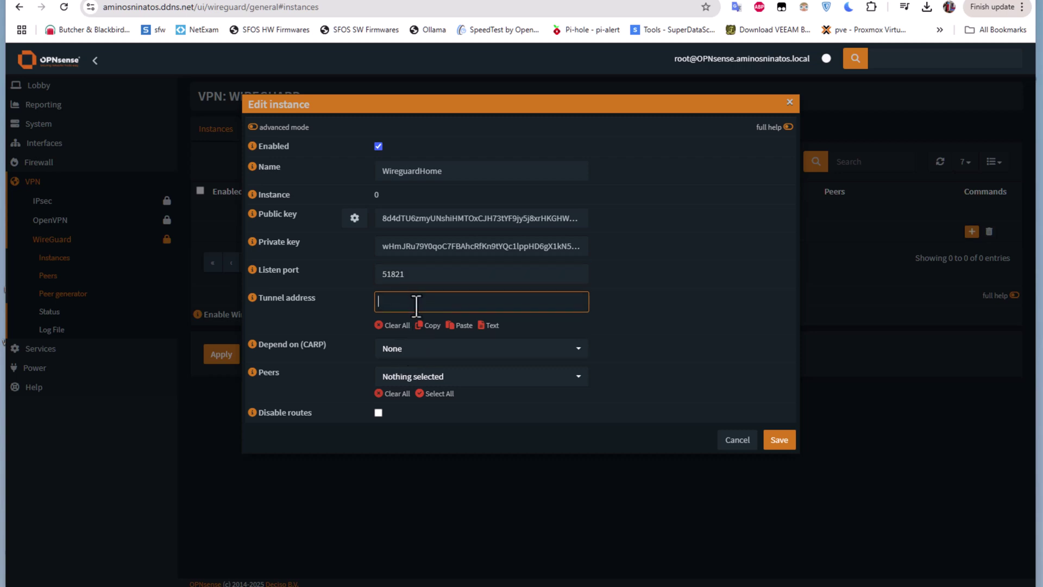
{"action": "type", "text": "172.17.1.0/24"}
- Show the advanced options of the WireguardHome instance and save it
{"action": "left_click", "coordinate": [729, 412]}
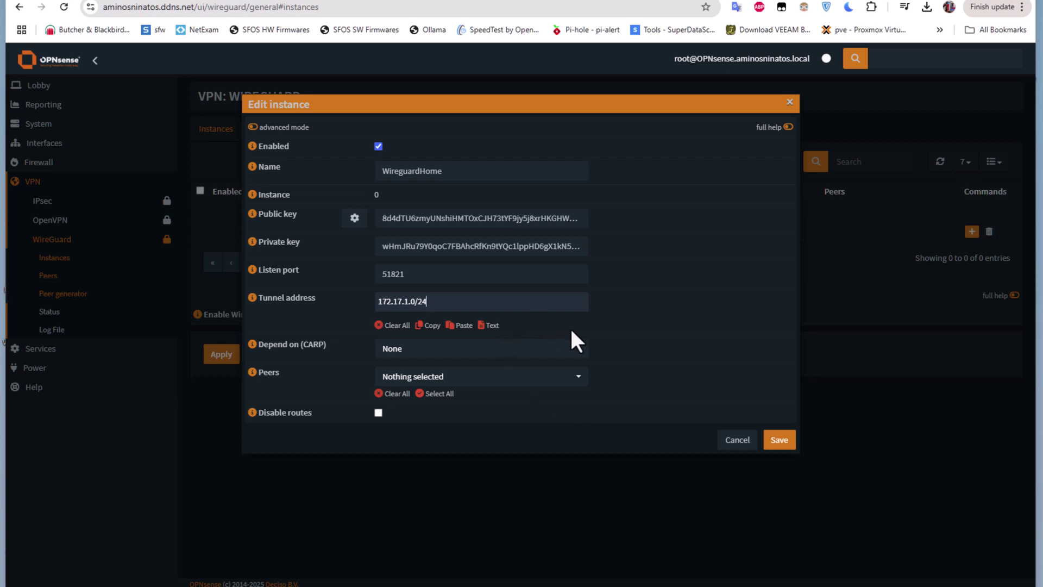
{"action": "left_click", "coordinate": [252, 127]}
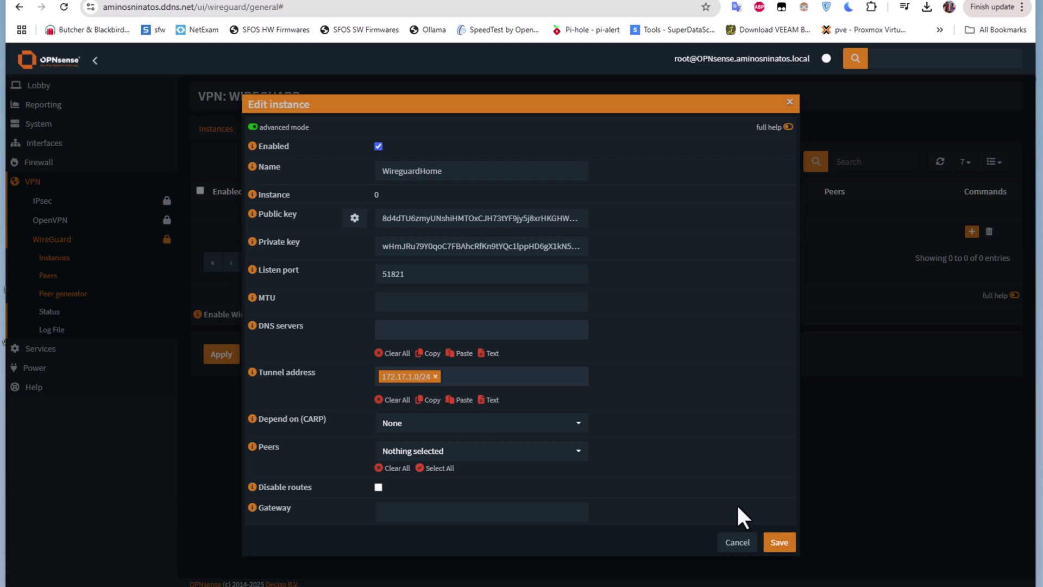
{"action": "left_click", "coordinate": [779, 543]}
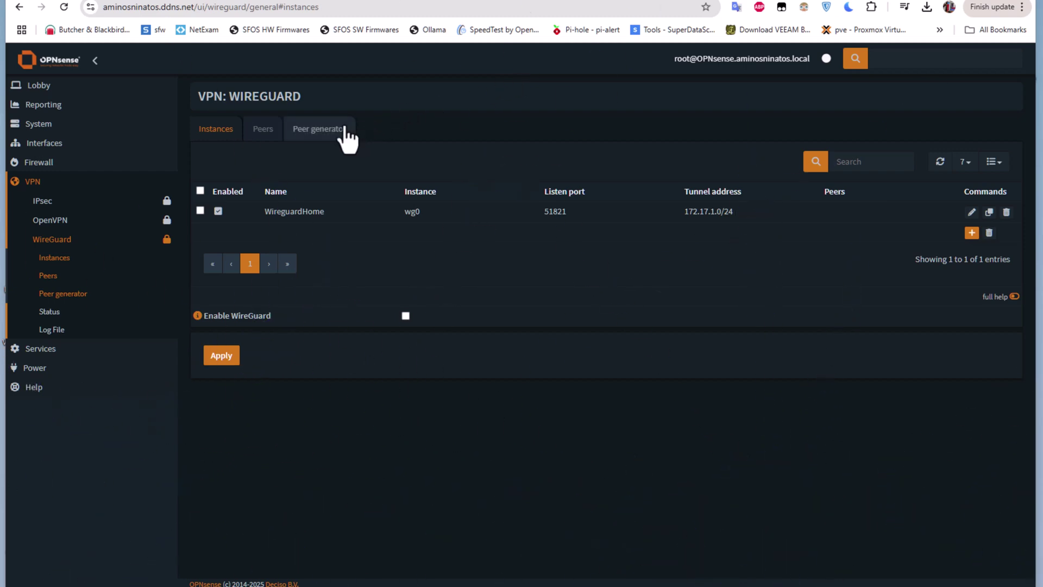
- In the peer generator, set the endpoint to aminosninatos.ddns.net:51821 and the peer name to Wireguarduser
{"action": "left_click", "coordinate": [325, 133]}
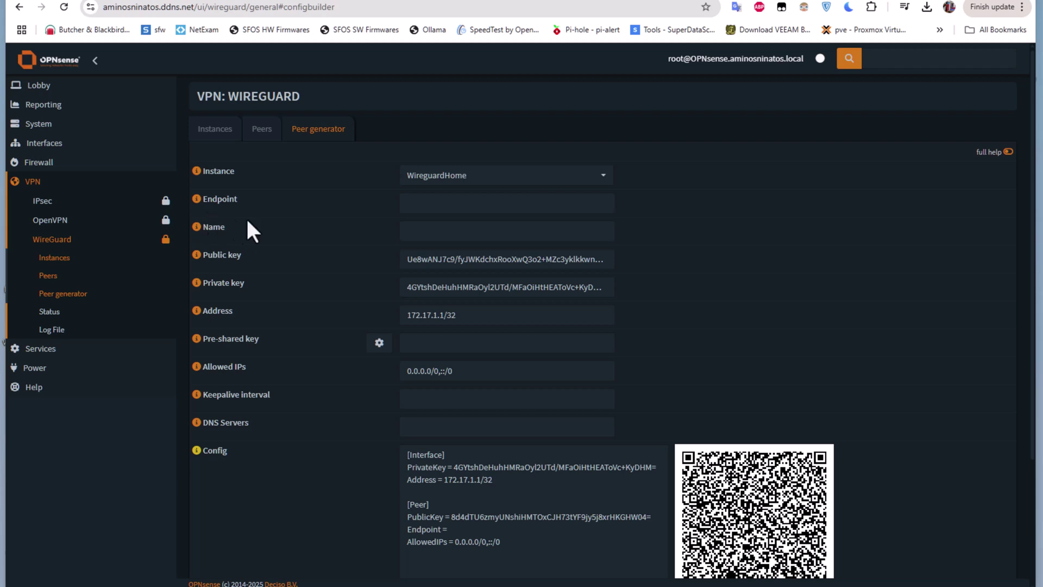
{"action": "left_click", "coordinate": [419, 210]}
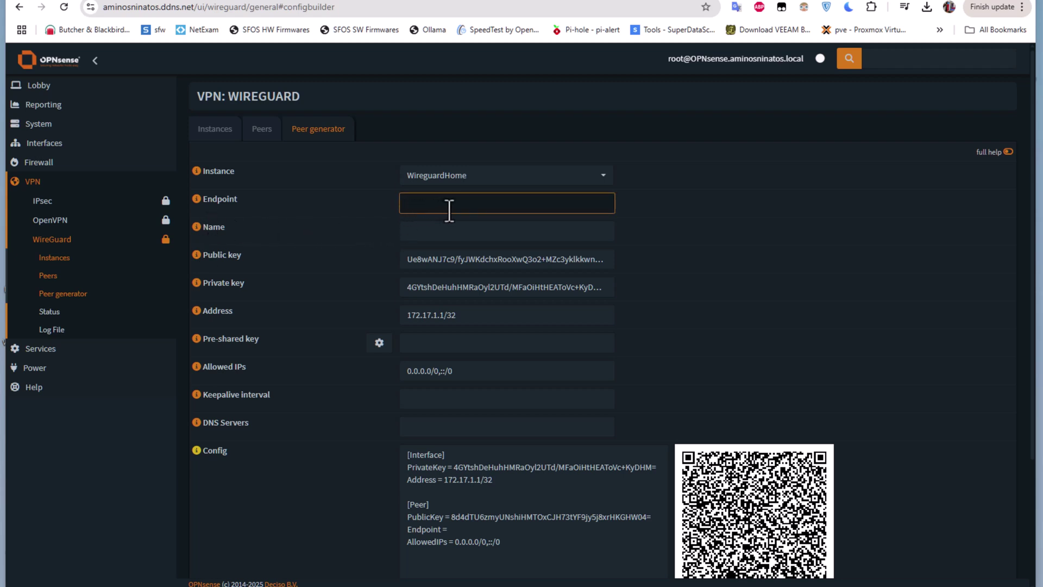
{"action": "left_click", "coordinate": [462, 232]}
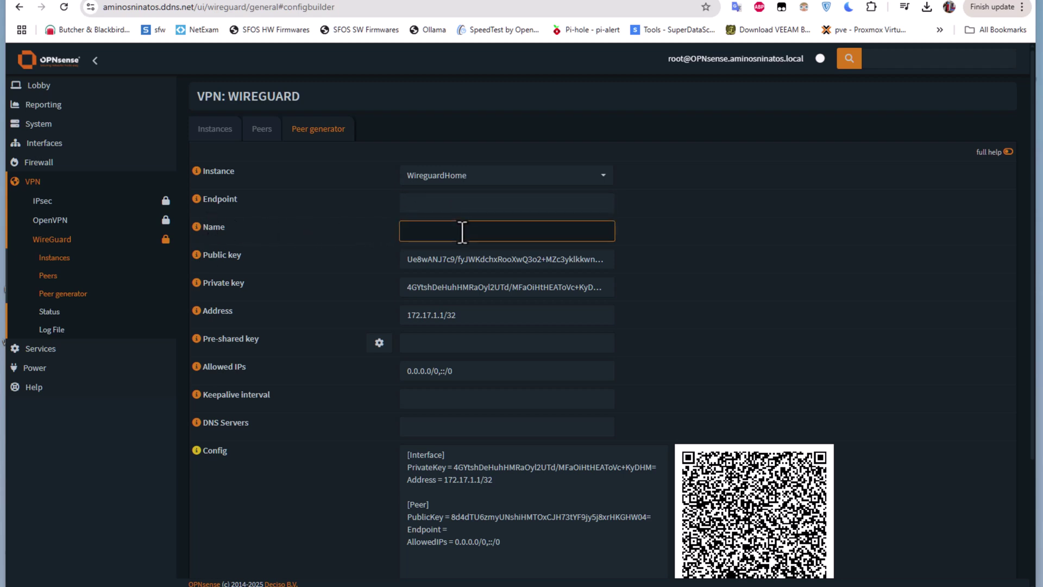
{"action": "left_click", "coordinate": [422, 204]}
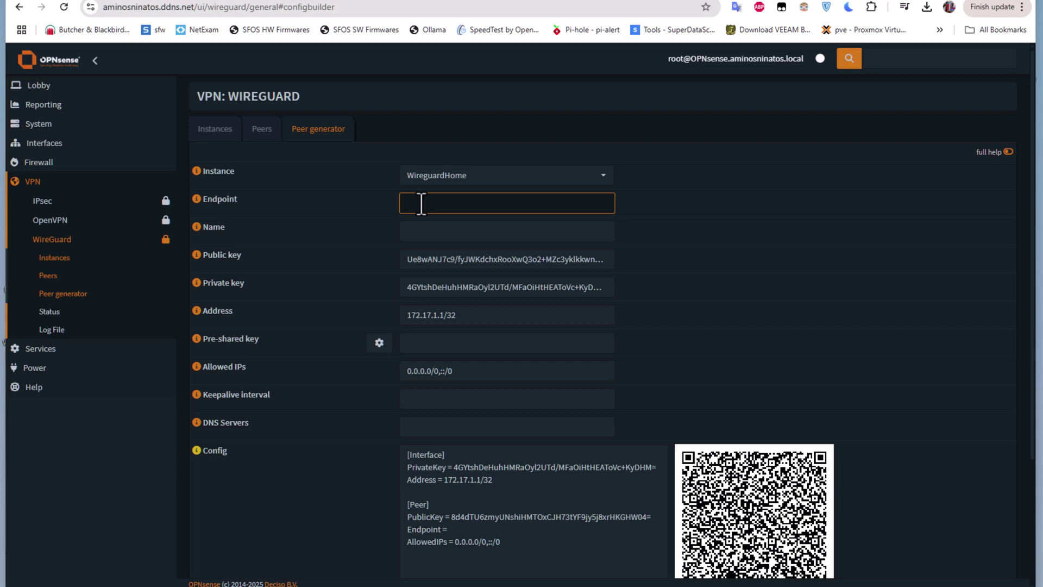
{"action": "type", "text": "aminosninatos.ddns.net:51821"}
{"action": "left_click", "coordinate": [432, 239]}
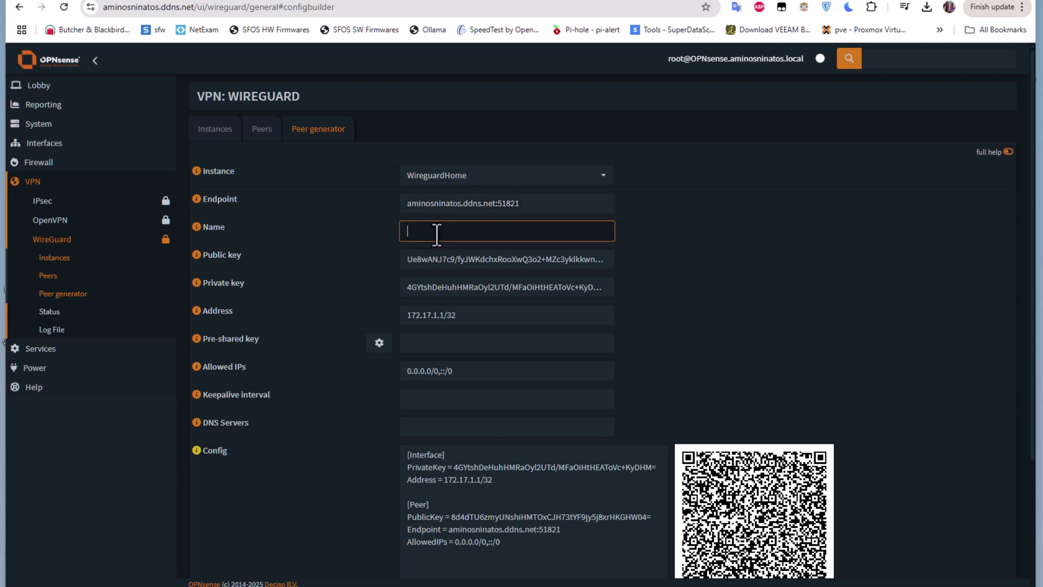
{"action": "type", "text": "Wireguarduser"}
- Set the peer's keepalive interval to 25 seconds and its DNS server to 8.8.8.8
{"action": "left_click", "coordinate": [406, 314]}
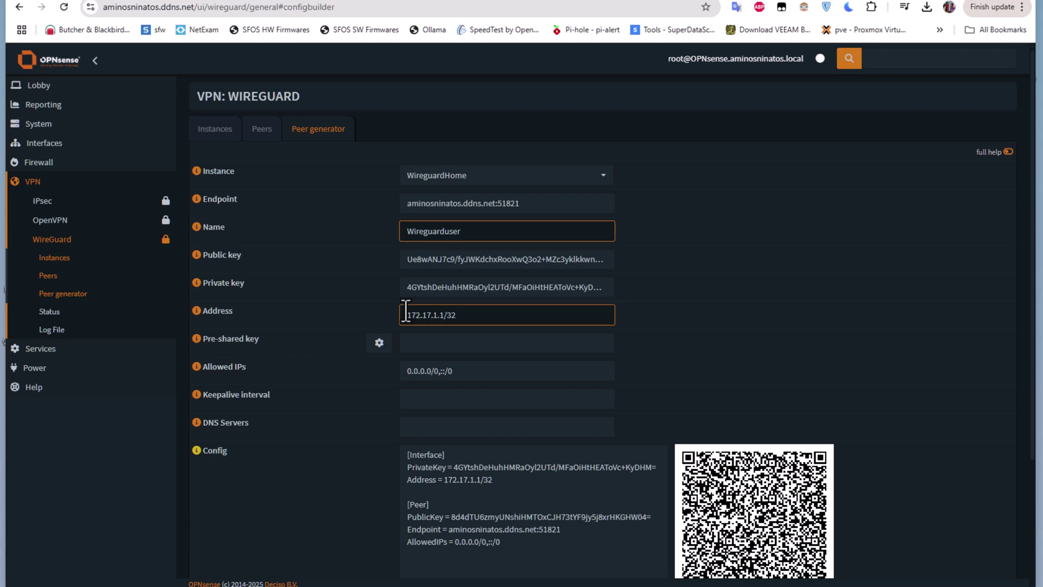
{"action": "left_click", "coordinate": [284, 364]}
{"action": "left_click", "coordinate": [415, 342]}
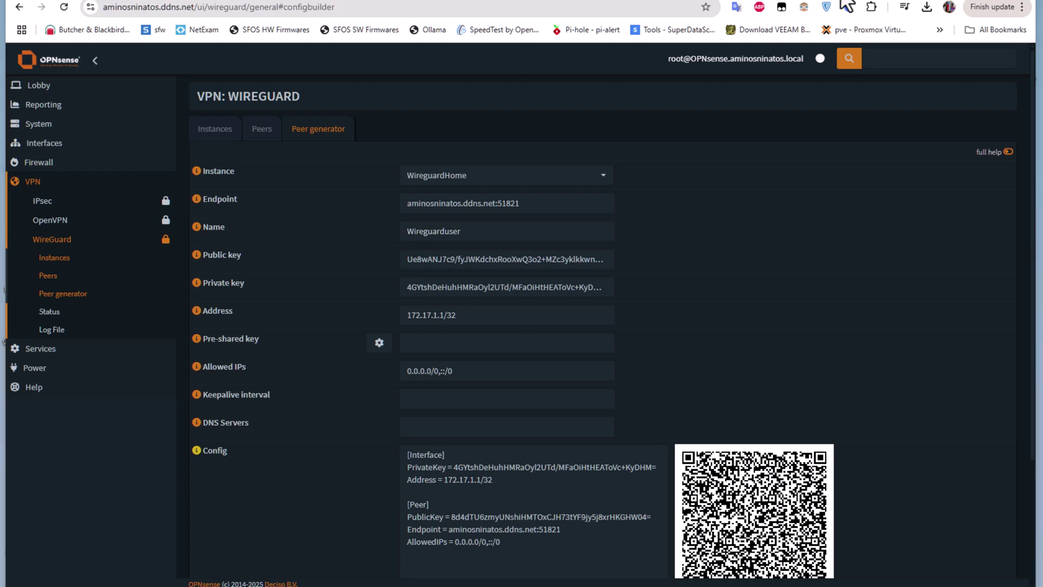
{"action": "left_click", "coordinate": [485, 402]}
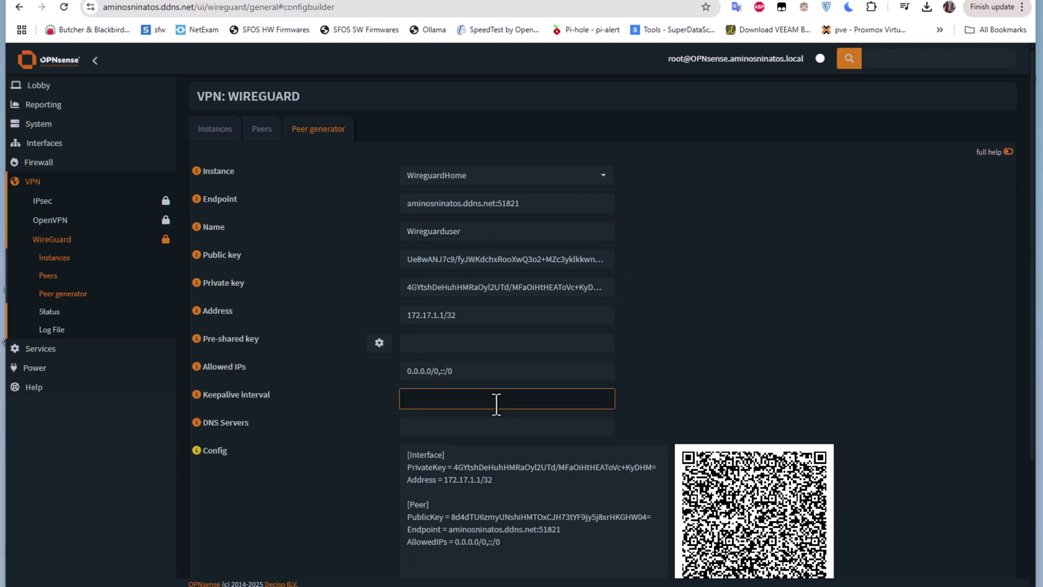
{"action": "scroll", "coordinate": [493, 403], "scroll_direction": "down", "scroll_amount": 1}
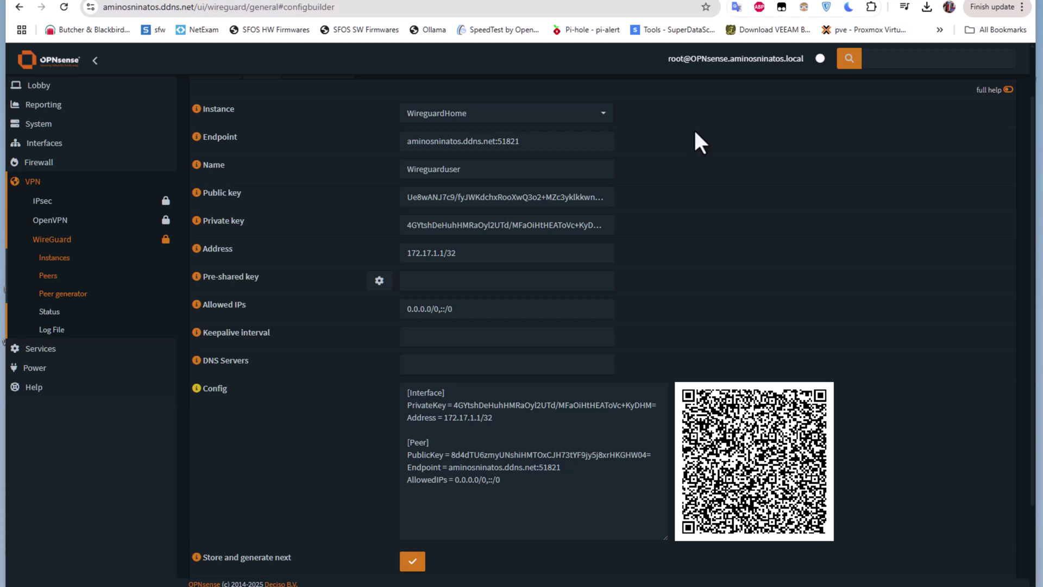
{"action": "left_click", "coordinate": [422, 341]}
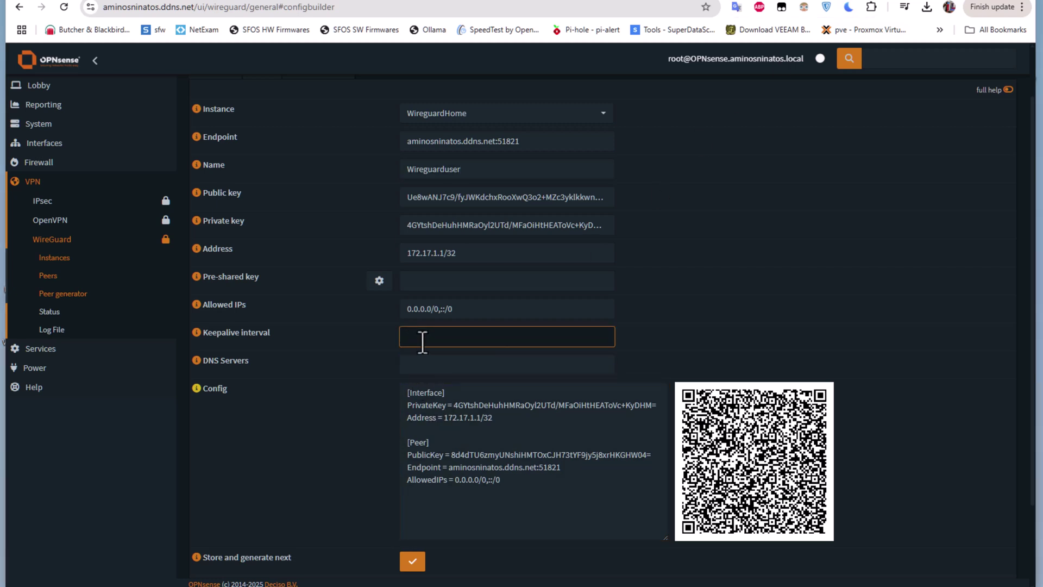
{"action": "type", "text": "25"}
{"action": "left_click", "coordinate": [196, 338]}
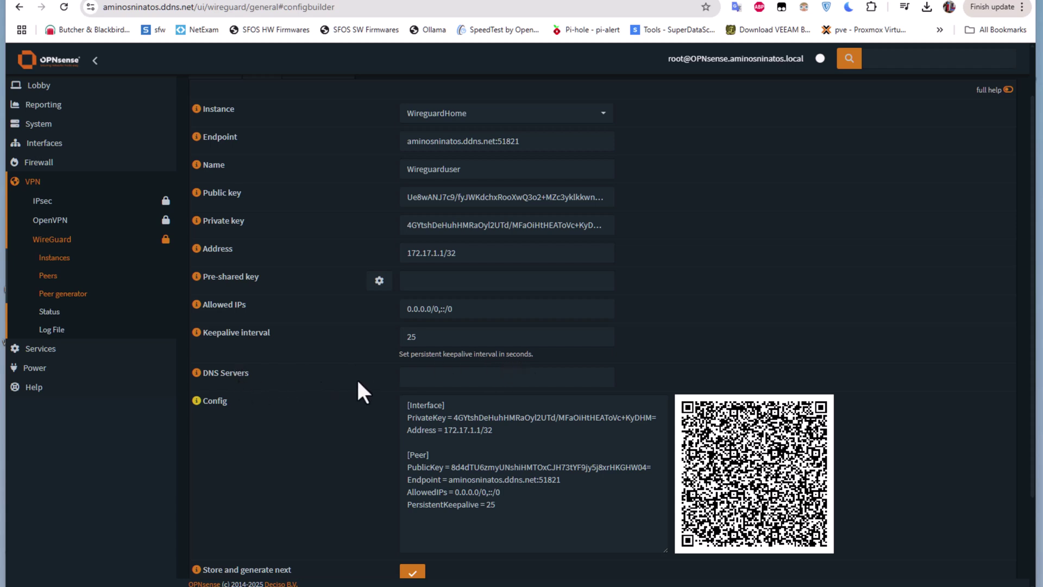
{"action": "left_click", "coordinate": [436, 381]}
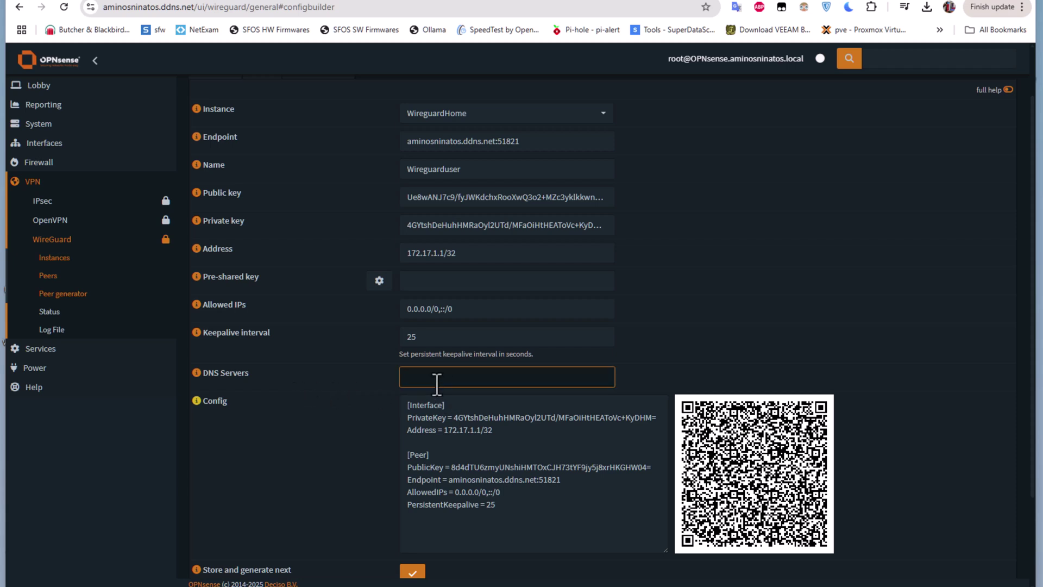
{"action": "type", "text": "8.8.8.8"}
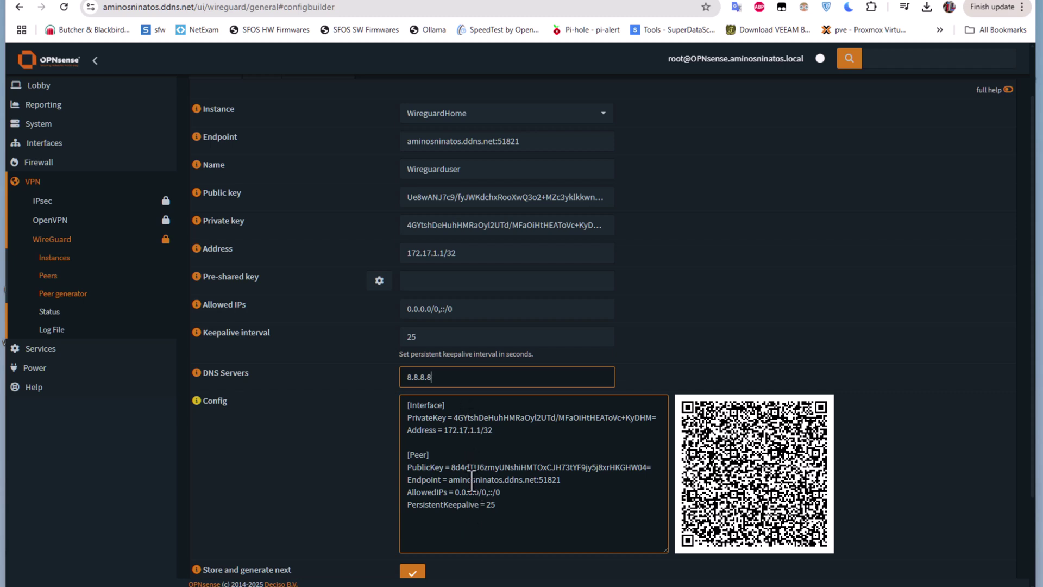
- Copy the peer's entire generated configuration text, from the Interface section through the PersistentKeepalive line
{"action": "scroll", "coordinate": [473, 516], "scroll_direction": "down", "scroll_amount": 1}
{"action": "scroll", "coordinate": [474, 518], "scroll_direction": "down", "scroll_amount": 1}
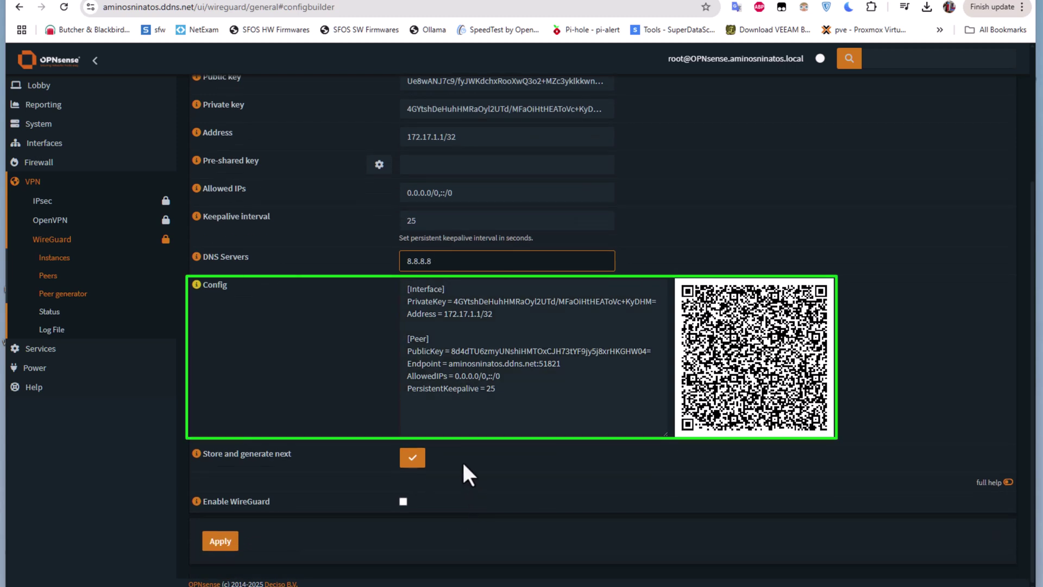
{"action": "left_click_drag", "start_coordinate": [449, 402], "coordinate": [409, 288]}
{"action": "key", "text": "ctrl+c"}
{"action": "right_click", "coordinate": [424, 304]}
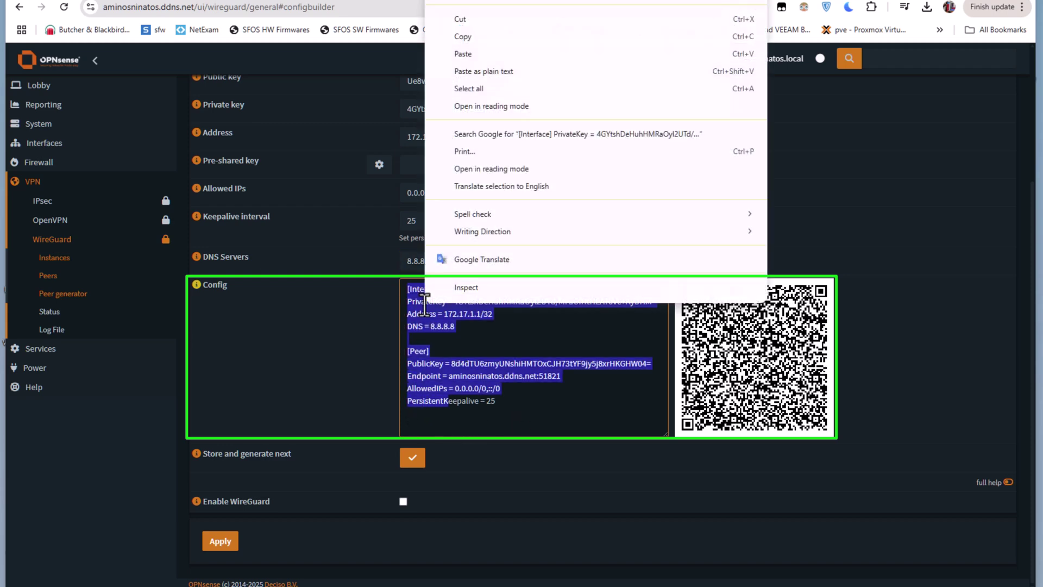
{"action": "left_click", "coordinate": [480, 32]}
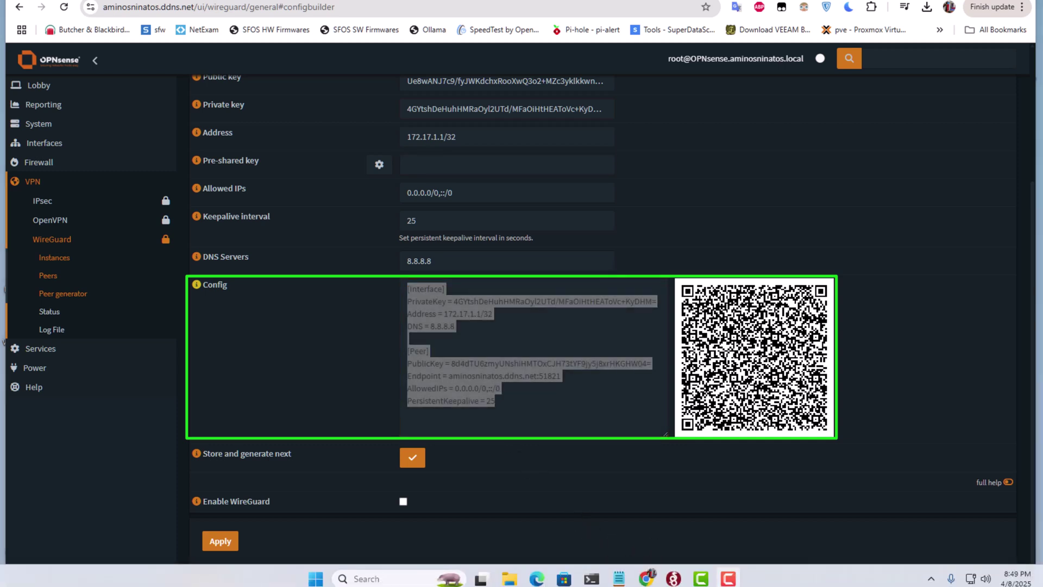
- Switch to the WireGuard client and add an empty tunnel named WireguardHome
{"action": "left_click", "coordinate": [674, 579]}
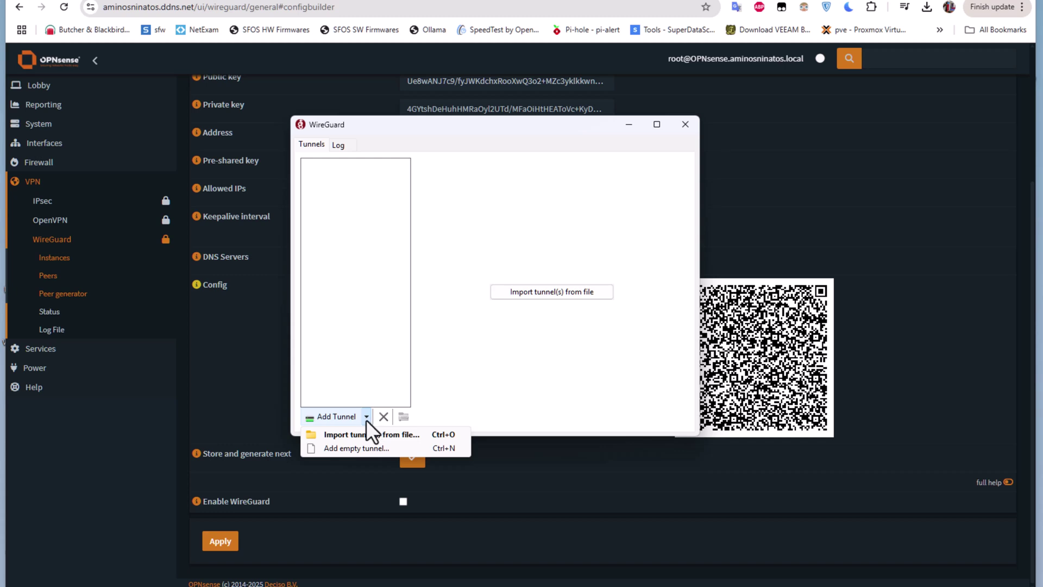
{"action": "left_click", "coordinate": [358, 449]}
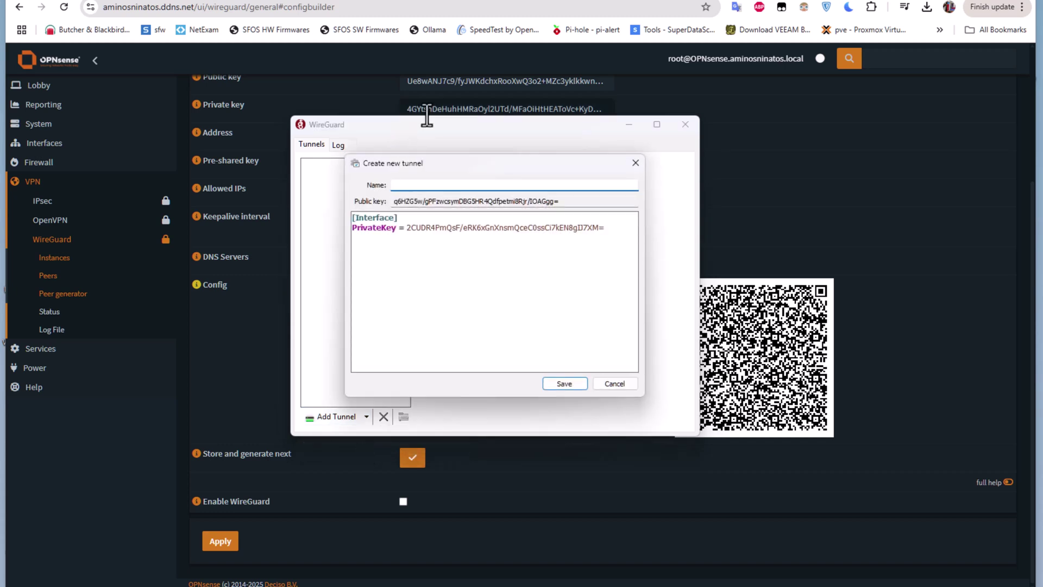
{"action": "type", "text": "Wi"}
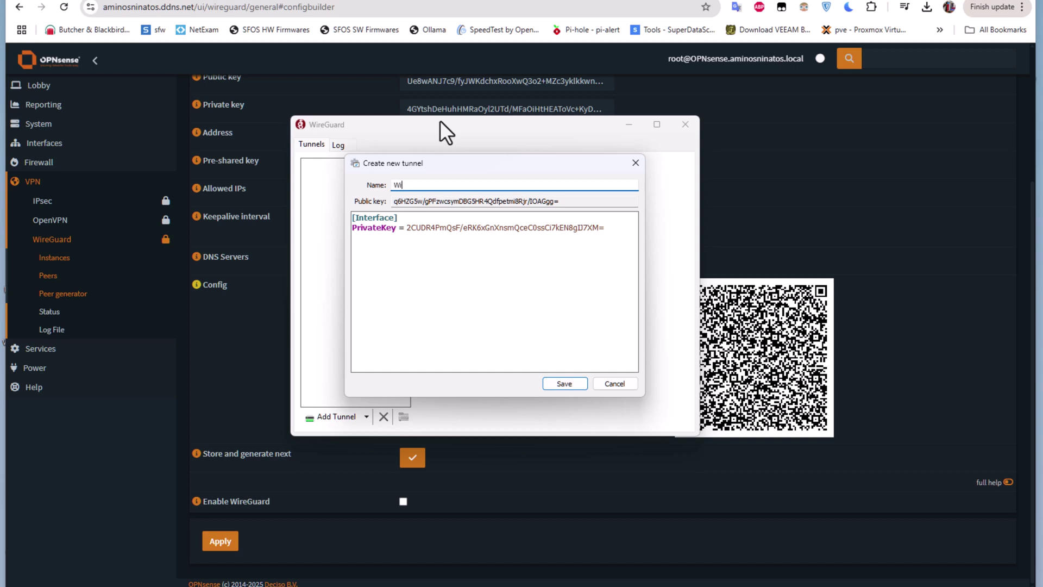
{"action": "type", "text": "reguardHome"}
- Replace the new tunnel's default configuration with the copied peer configuration, including its private key
{"action": "left_click_drag", "start_coordinate": [359, 259], "coordinate": [344, 216]}
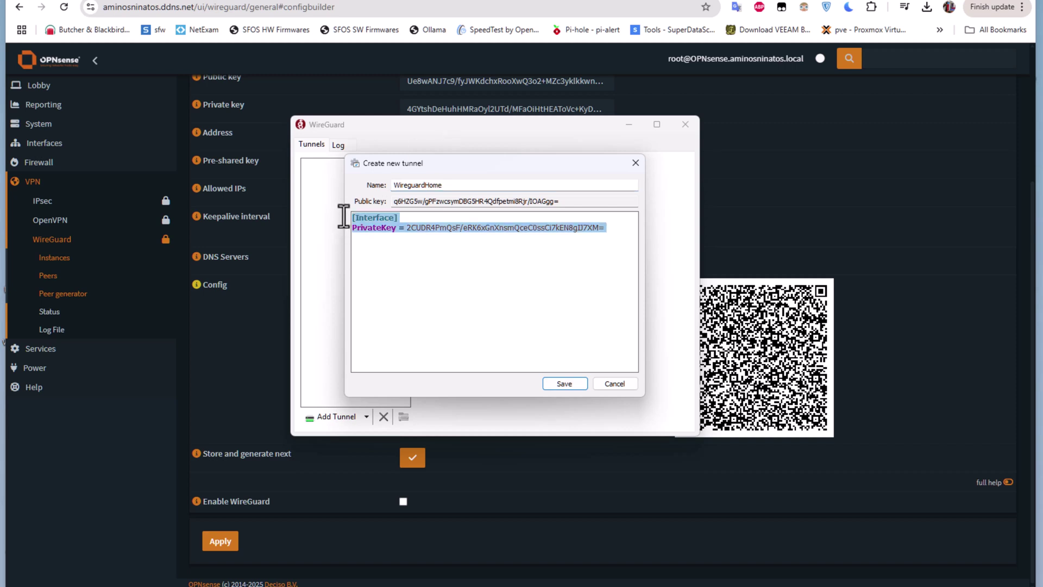
{"action": "key", "text": "Delete"}
{"action": "key", "text": "ctrl+v"}
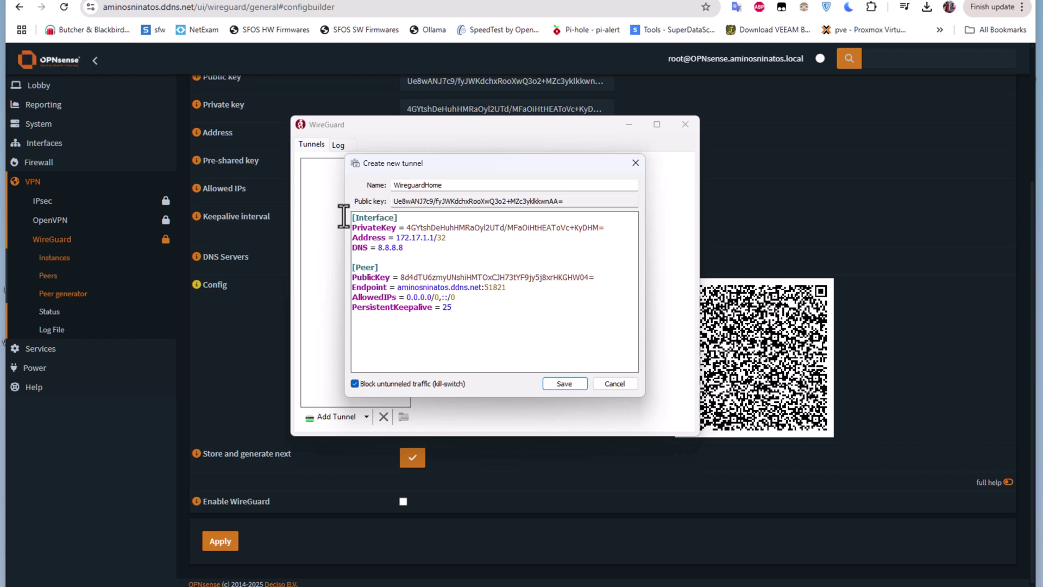
- Save the WireguardHome tunnel and minimize the WireGuard client
{"action": "left_click", "coordinate": [563, 383]}
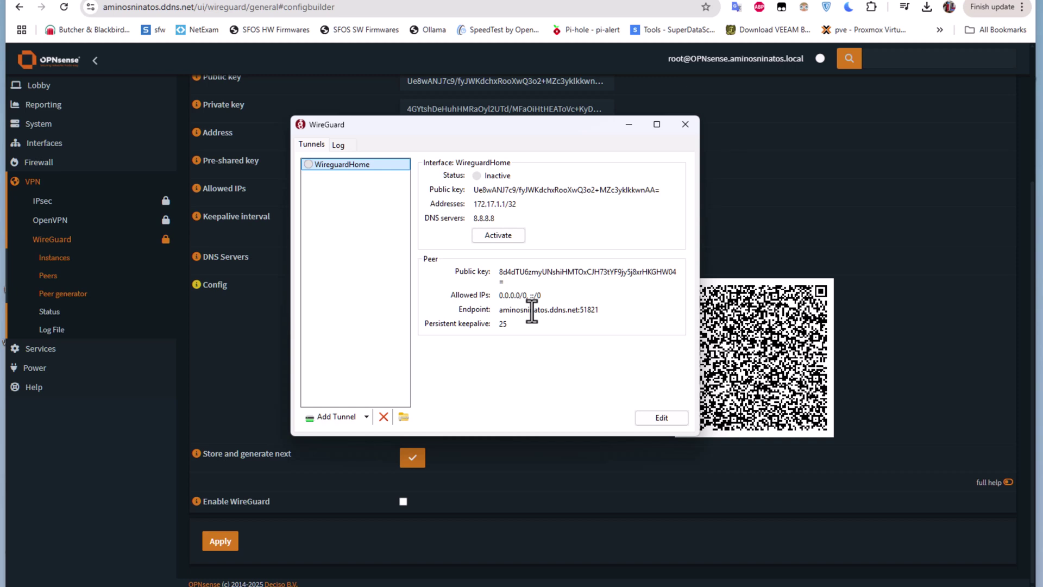
{"action": "left_click", "coordinate": [366, 418]}
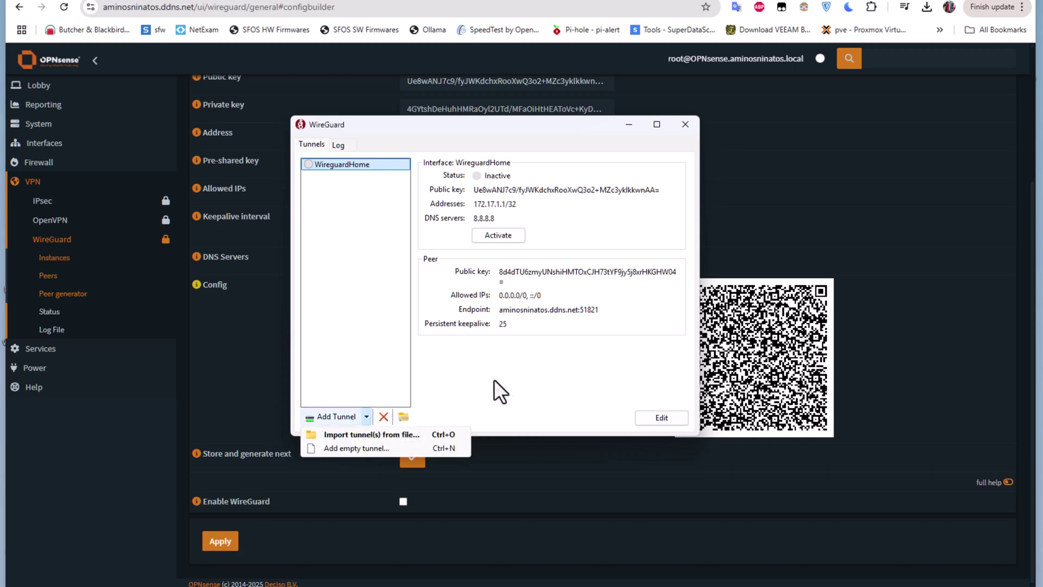
{"action": "left_click", "coordinate": [591, 385]}
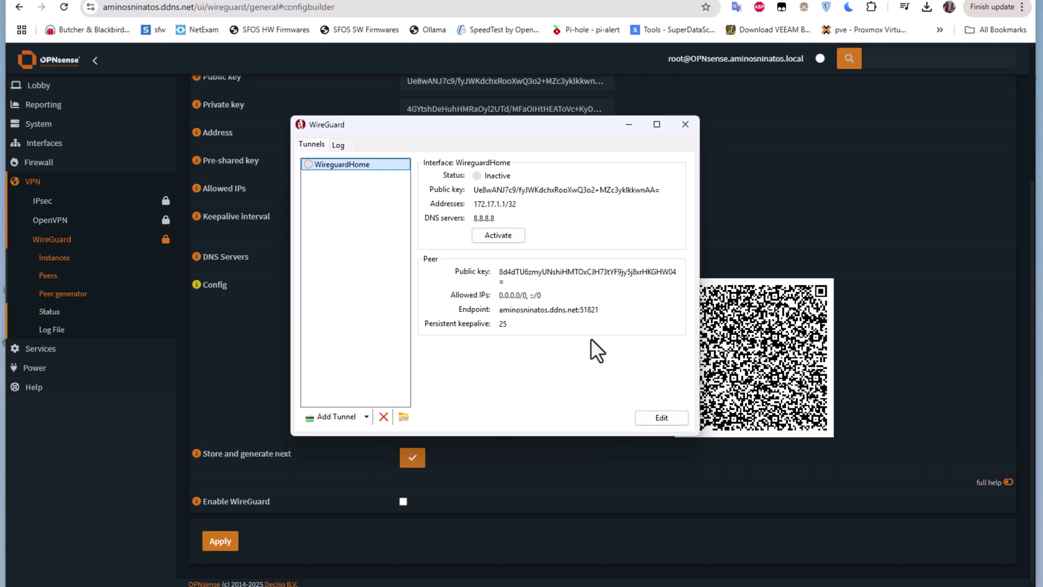
{"action": "left_click", "coordinate": [631, 123]}
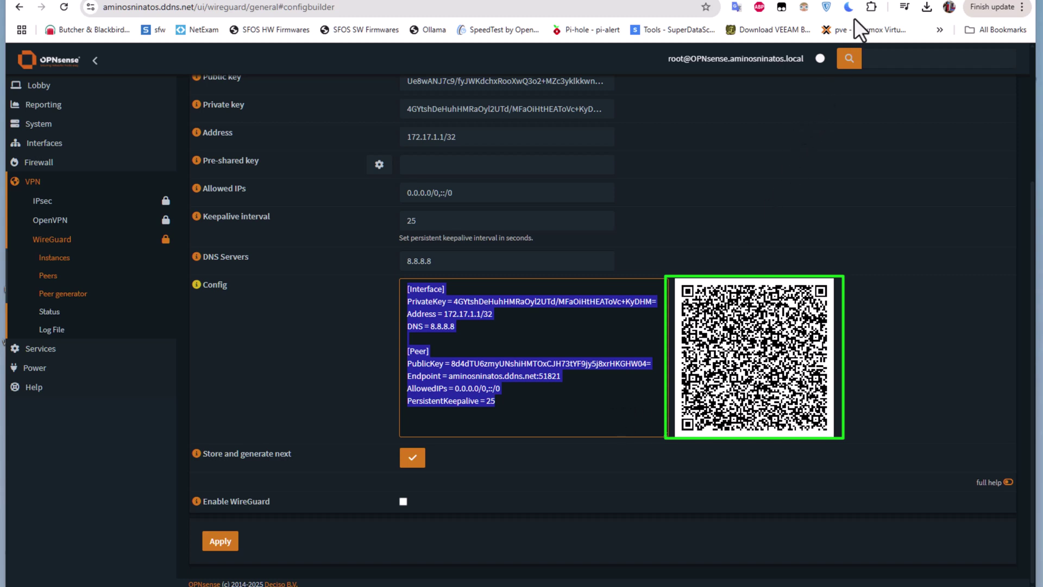
- Enable WireGuard on the firewall, apply the setting, and return to the list of WireGuard instances
{"action": "left_click", "coordinate": [840, 21]}
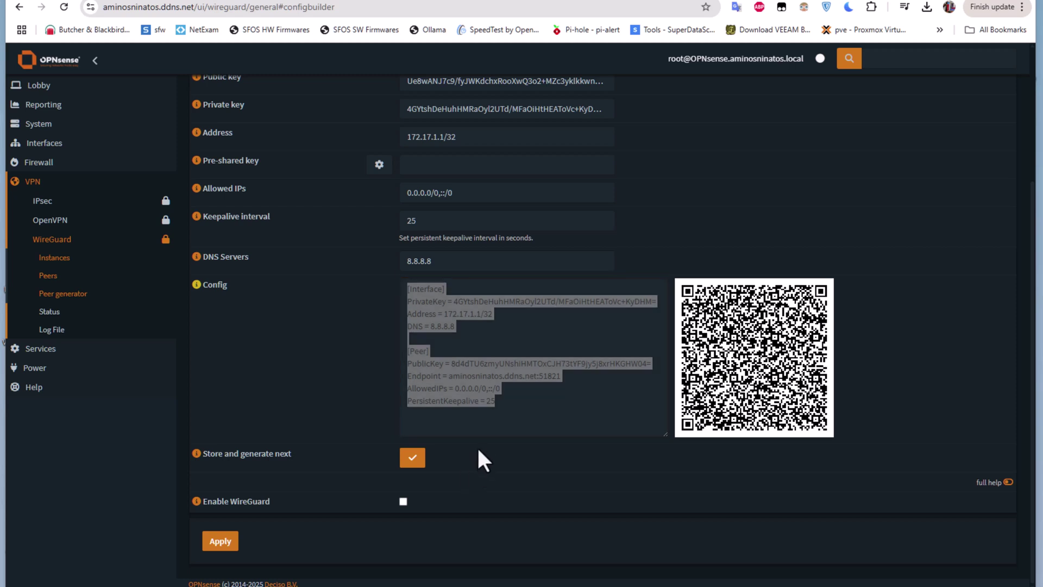
{"action": "left_click", "coordinate": [591, 484]}
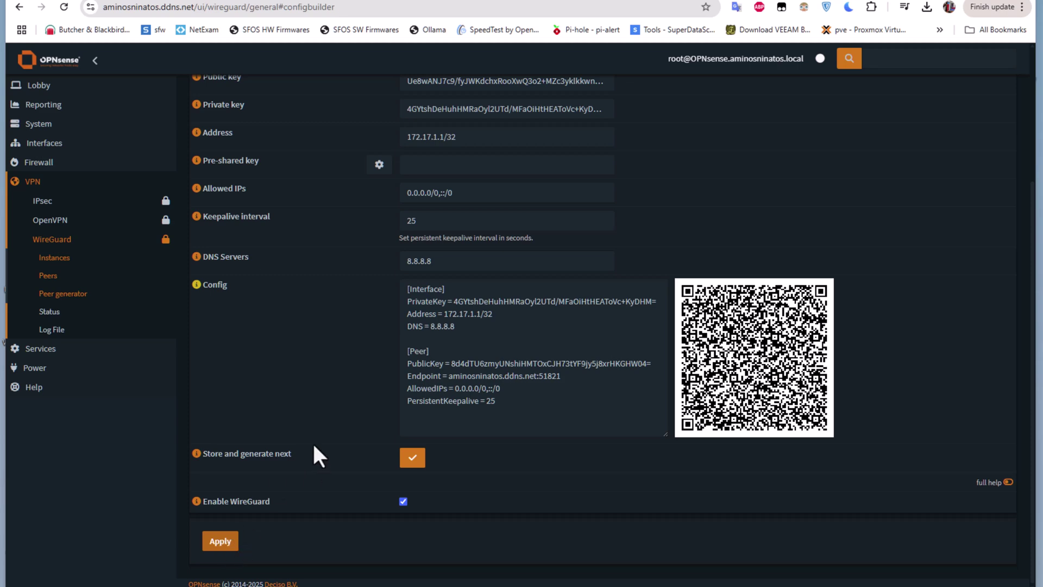
{"action": "scroll", "coordinate": [386, 272], "scroll_direction": "up", "scroll_amount": 3}
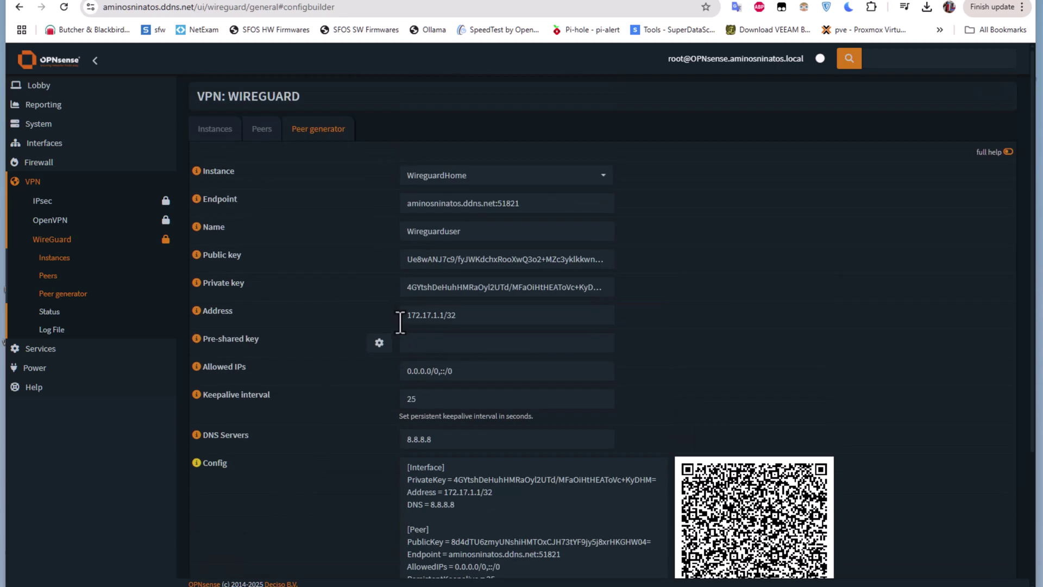
{"action": "left_click", "coordinate": [209, 133]}
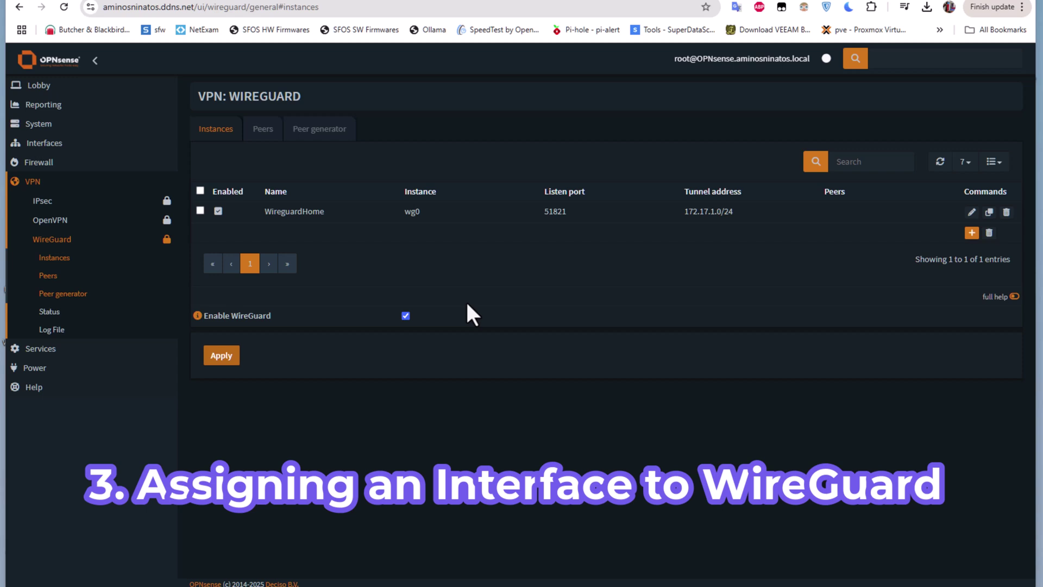
- Assign the wg0 (WireGuard - WireguardHome) device as a new interface with the description WireguardHome
{"action": "left_click", "coordinate": [64, 146]}
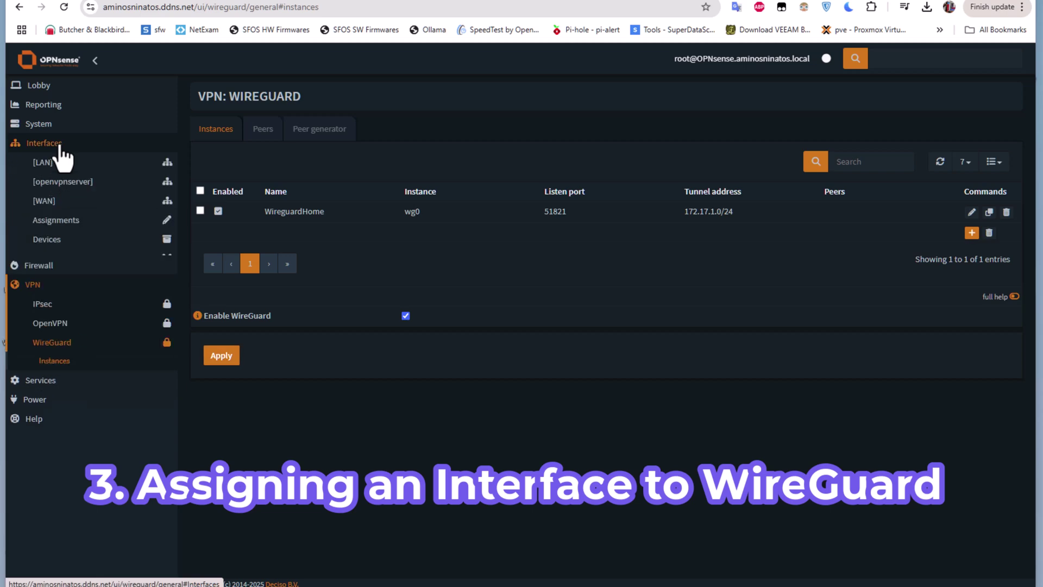
{"action": "left_click", "coordinate": [76, 221]}
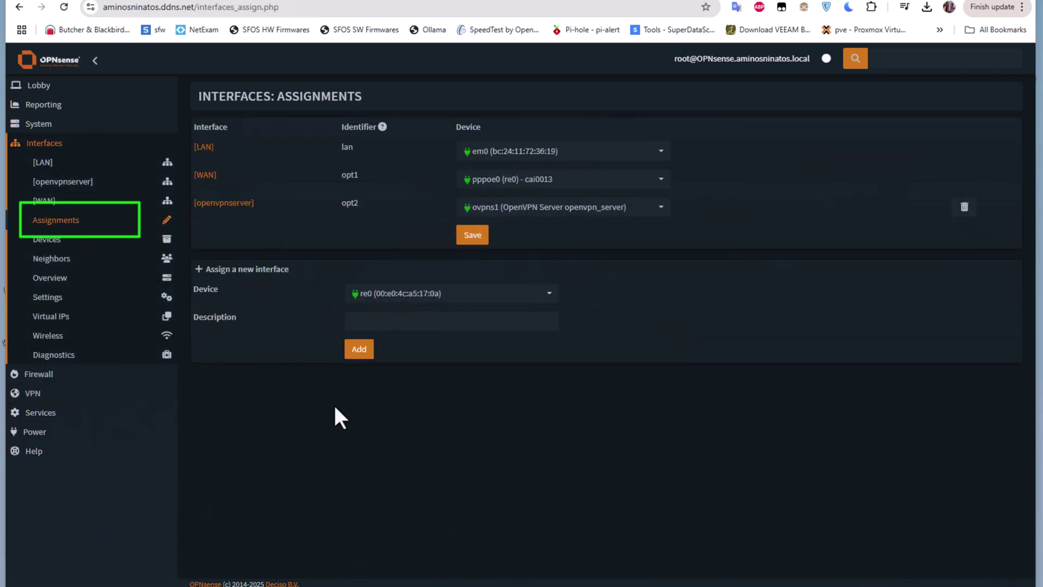
{"action": "left_click", "coordinate": [554, 299]}
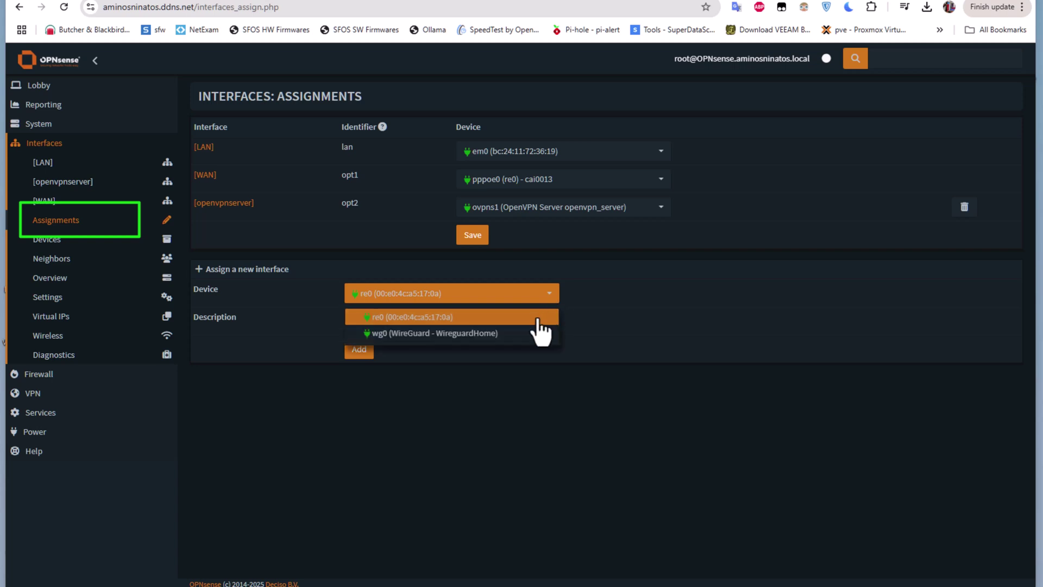
{"action": "left_click", "coordinate": [512, 333]}
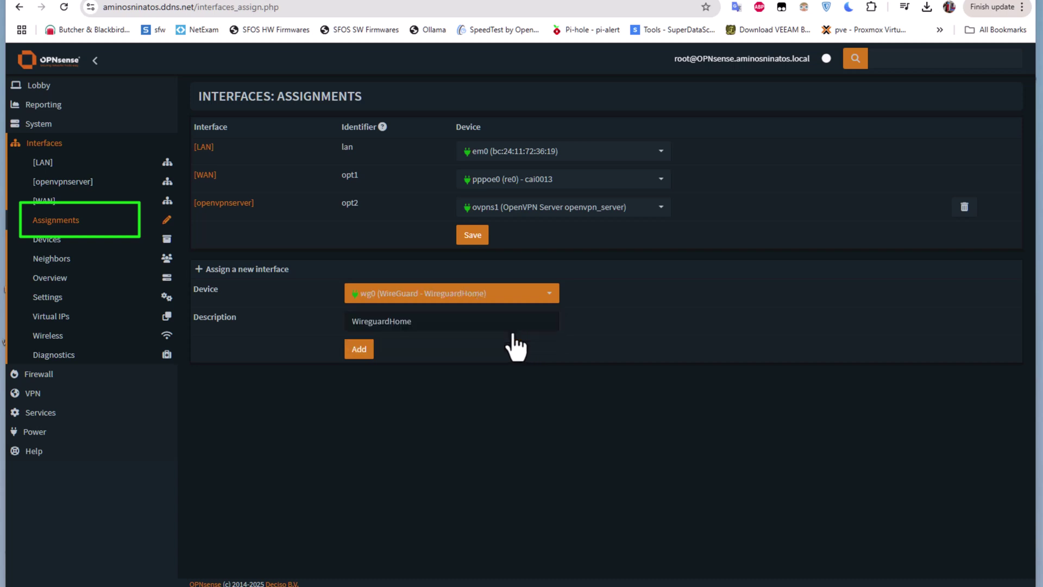
{"action": "left_click", "coordinate": [356, 351]}
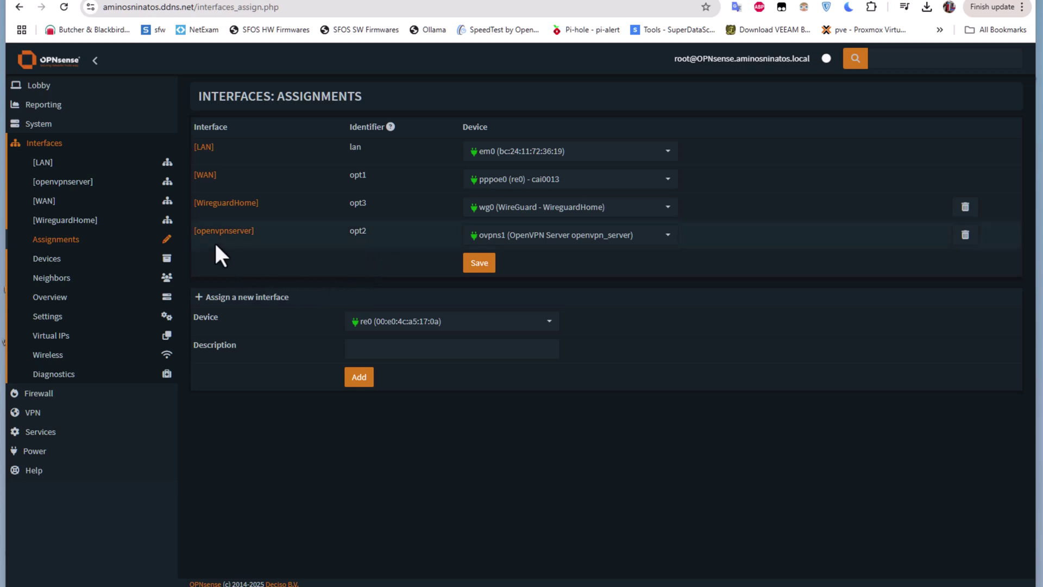
- Enable the WireguardHome interface, lock it against removal, and save and apply the changes
{"action": "left_click", "coordinate": [227, 205]}
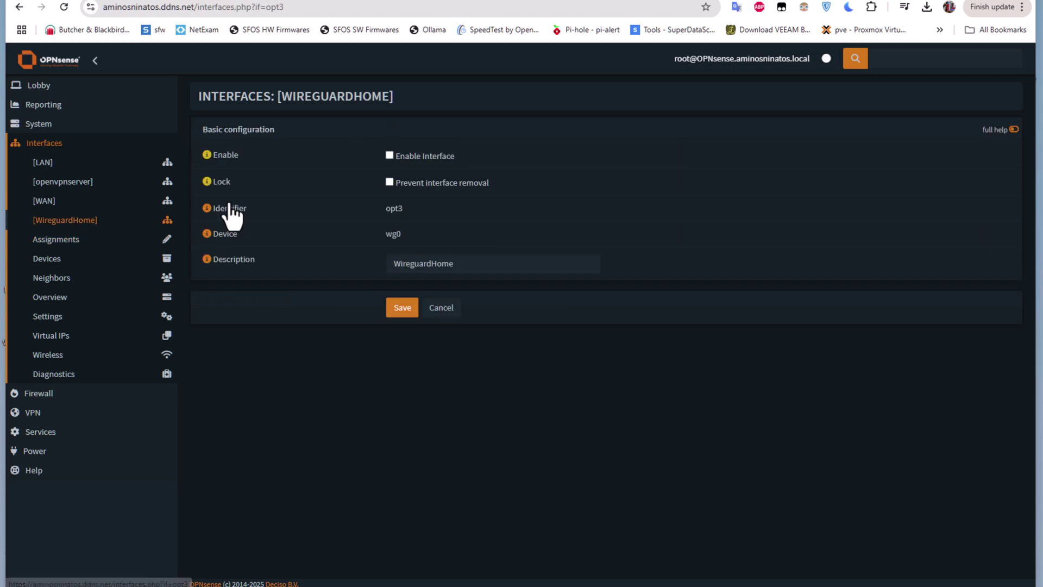
{"action": "left_click", "coordinate": [391, 156]}
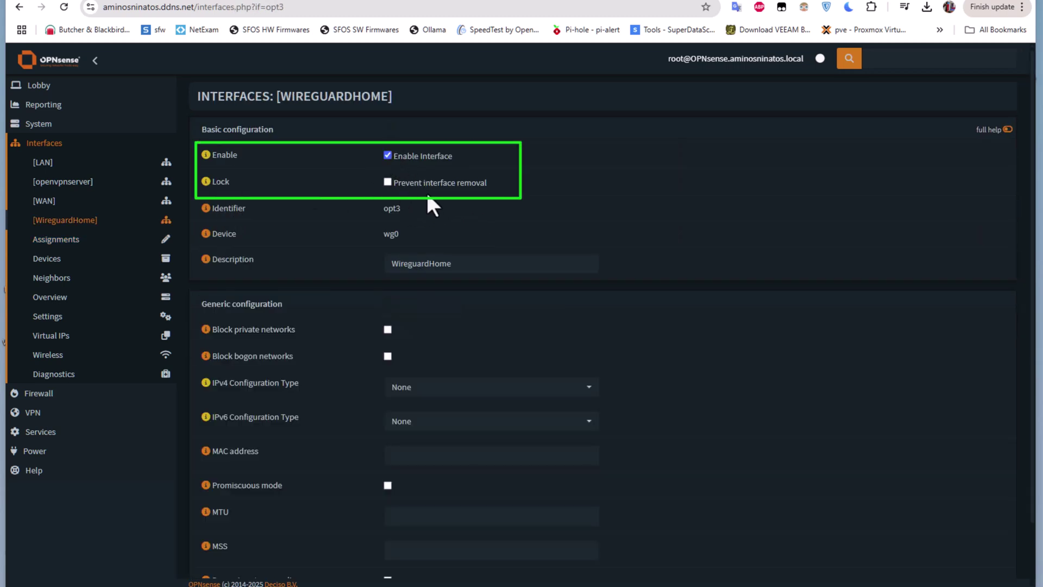
{"action": "left_click", "coordinate": [388, 181]}
{"action": "scroll", "coordinate": [576, 318], "scroll_direction": "down", "scroll_amount": 2}
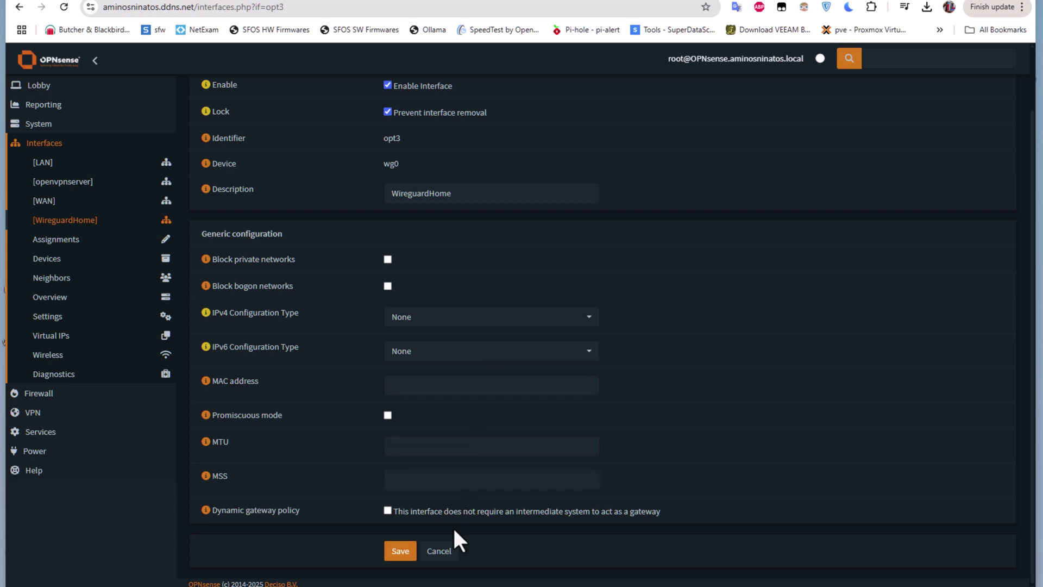
{"action": "left_click", "coordinate": [398, 551]}
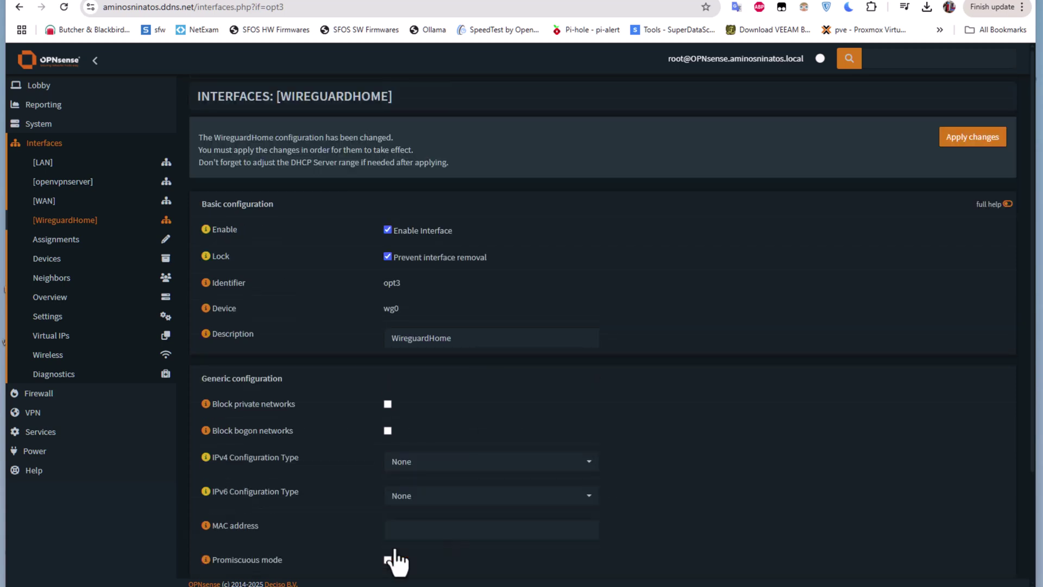
{"action": "left_click", "coordinate": [975, 138]}
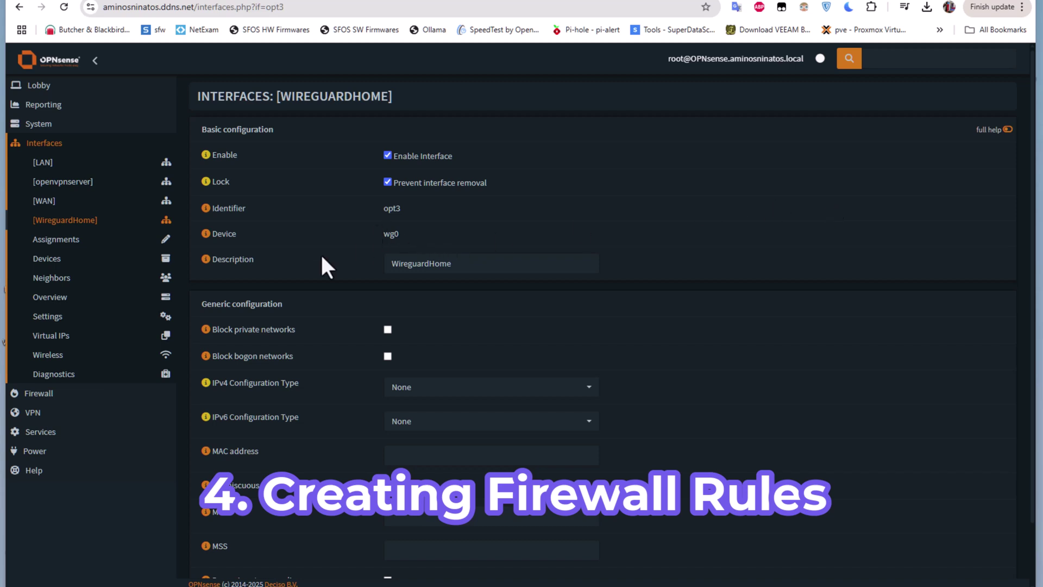
- Add a new firewall rule on the WAN interface with its protocol set to UDP
{"action": "left_click", "coordinate": [52, 395]}
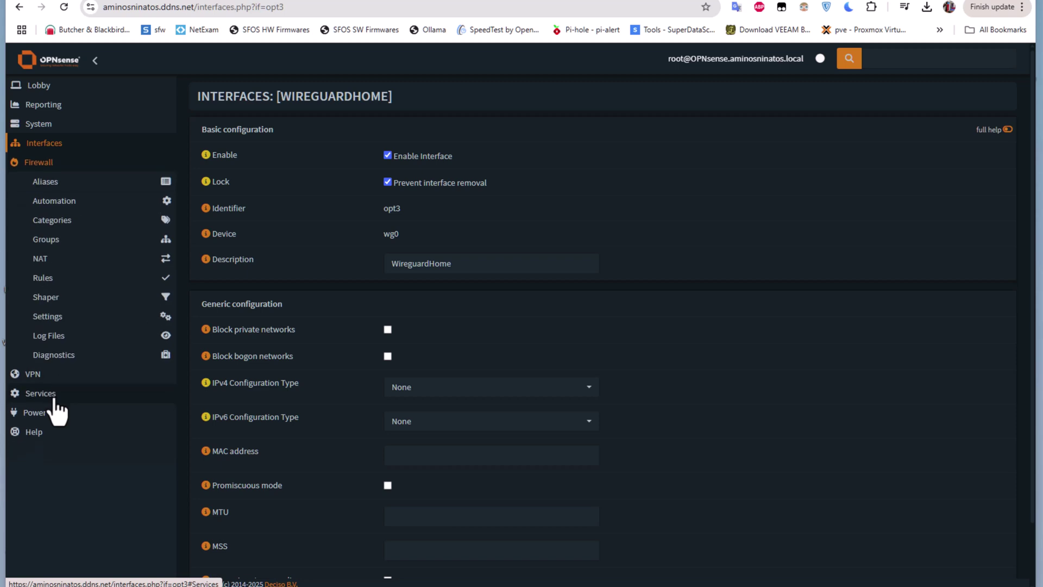
{"action": "left_click", "coordinate": [49, 262]}
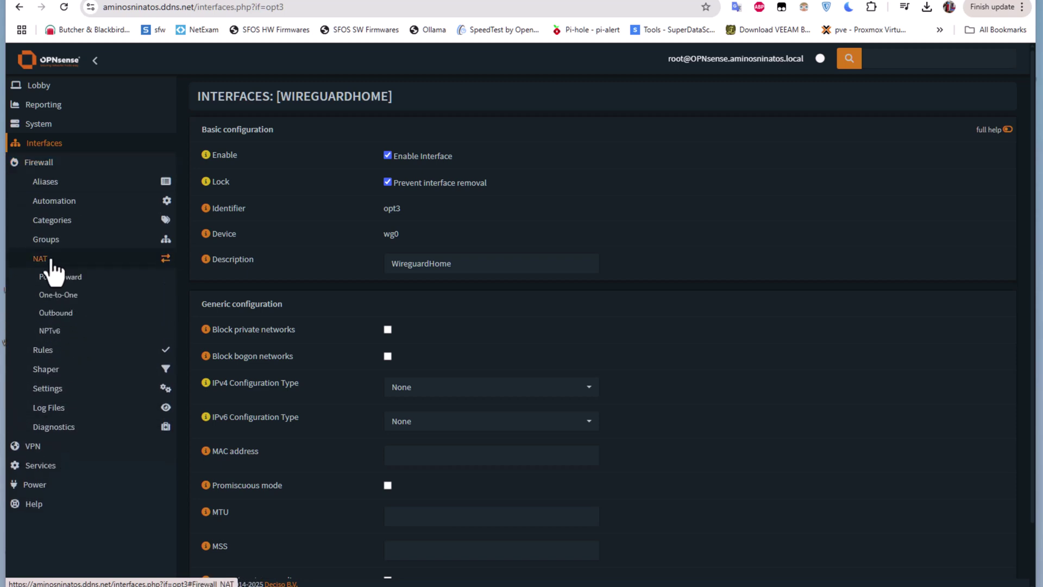
{"action": "left_click", "coordinate": [57, 350]}
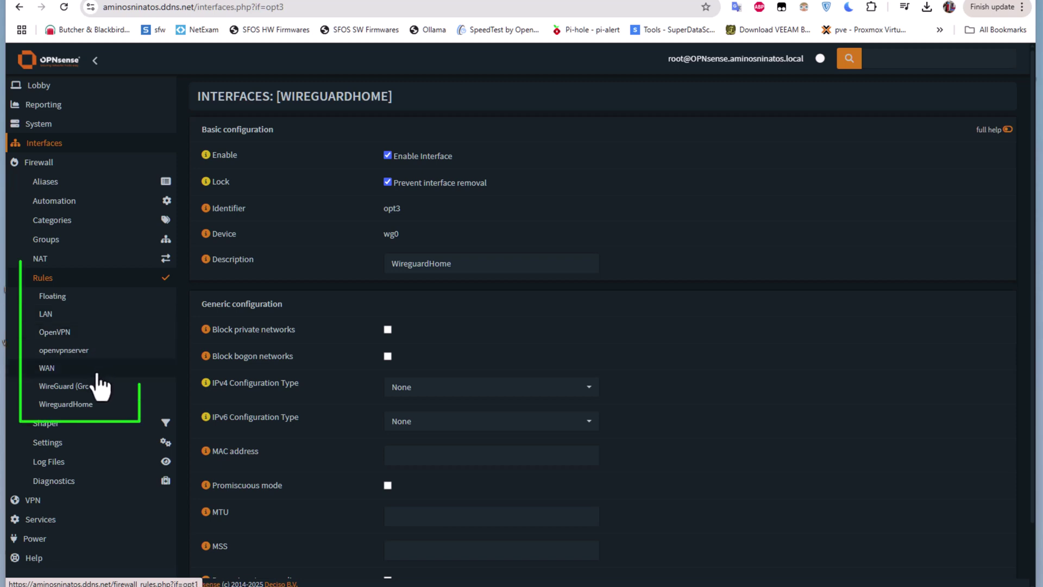
{"action": "left_click", "coordinate": [46, 369]}
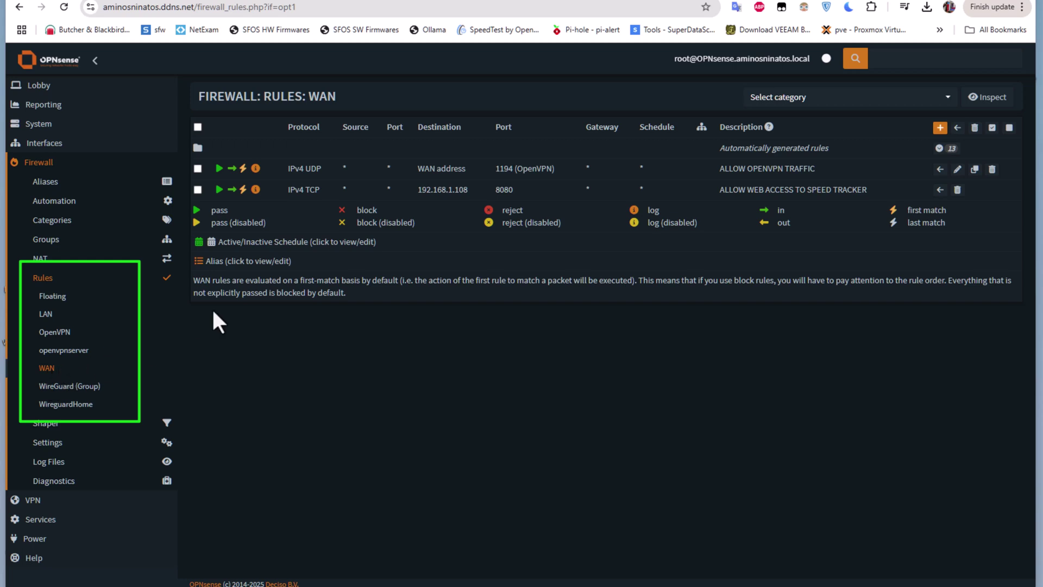
{"action": "left_click", "coordinate": [939, 128]}
{"action": "scroll", "coordinate": [935, 141], "scroll_direction": "down", "scroll_amount": 1}
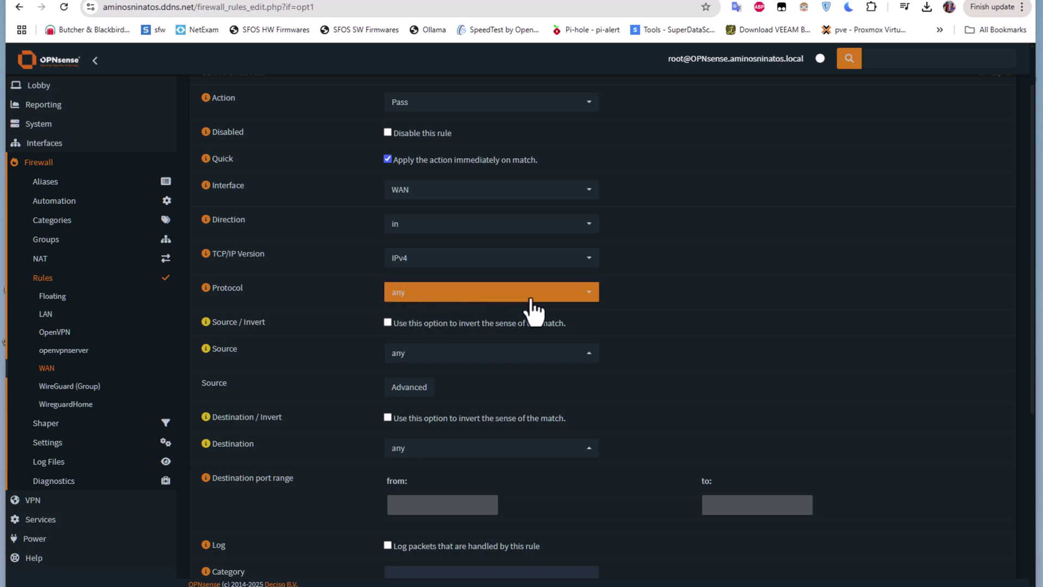
{"action": "left_click", "coordinate": [587, 293]}
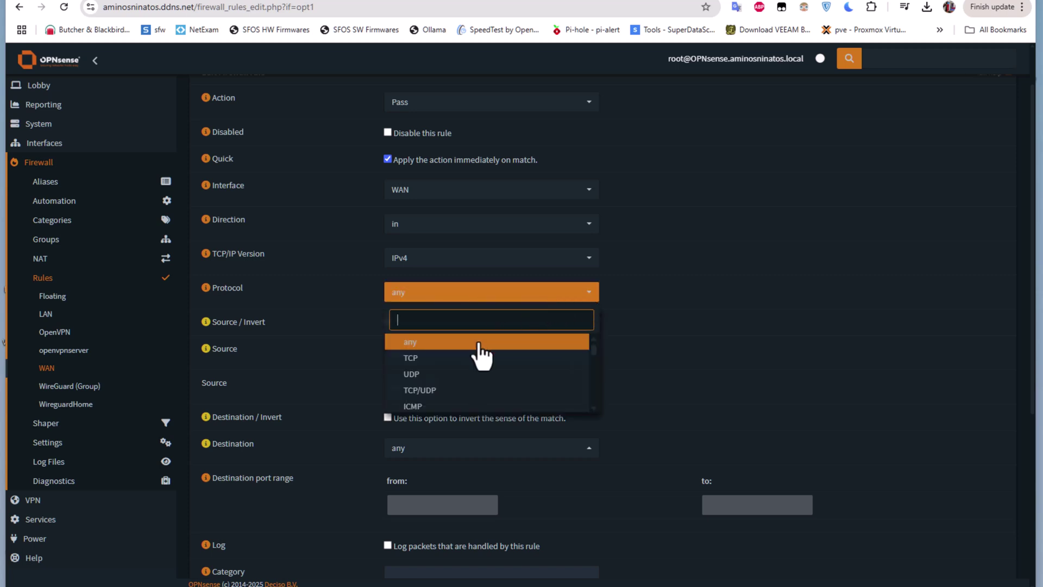
{"action": "left_click", "coordinate": [427, 375]}
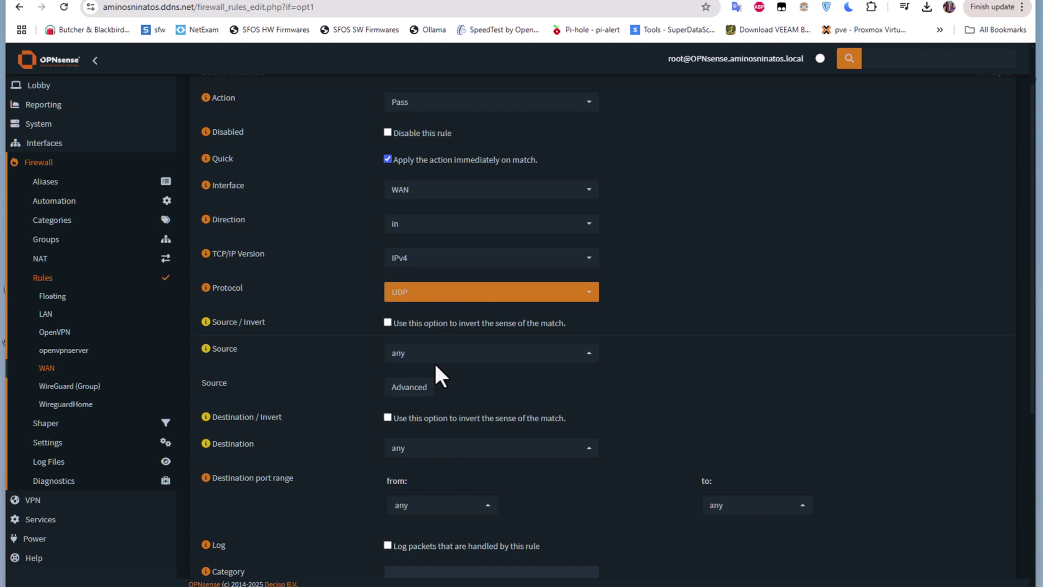
- Set the new WAN rule's destination to WAN address
{"action": "scroll", "coordinate": [467, 373], "scroll_direction": "down", "scroll_amount": 2}
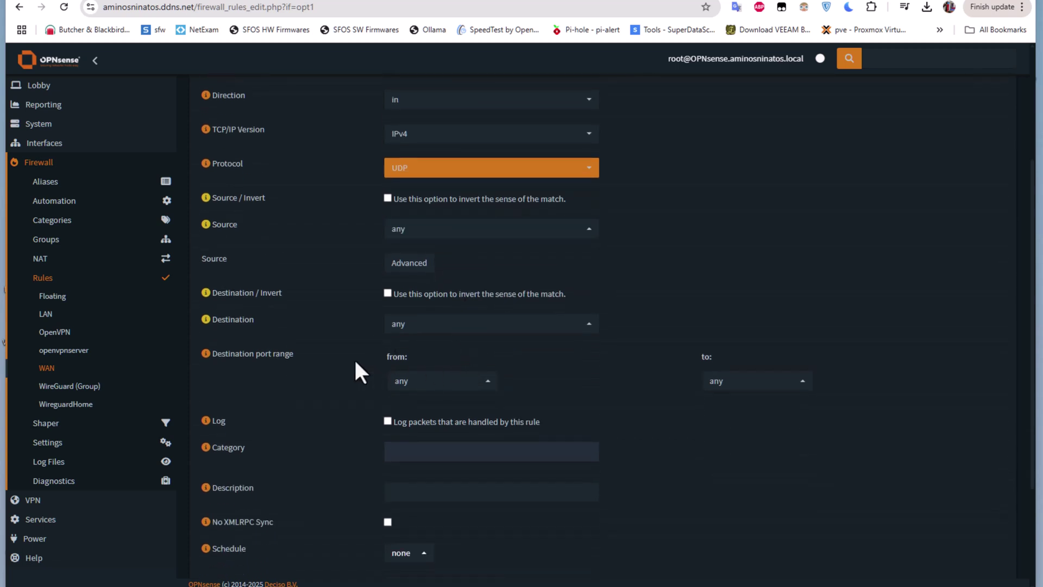
{"action": "left_click", "coordinate": [583, 328]}
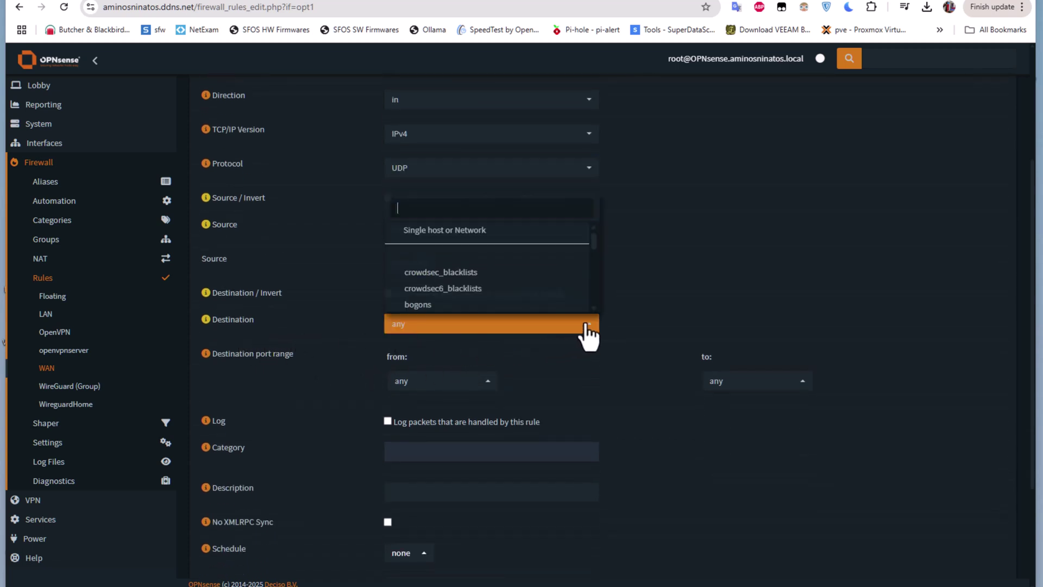
{"action": "type", "text": "wan"}
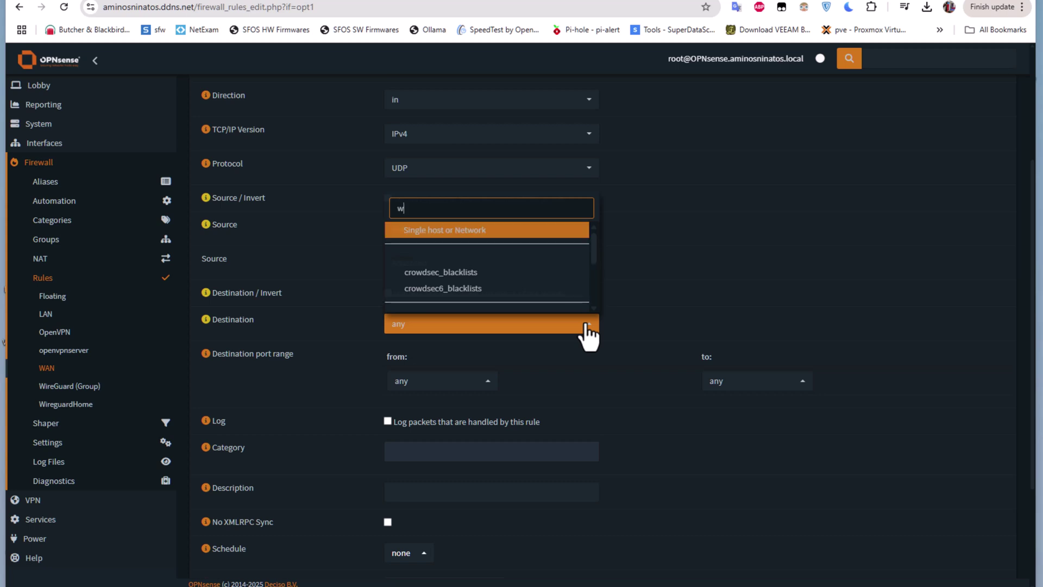
{"action": "left_click", "coordinate": [428, 300]}
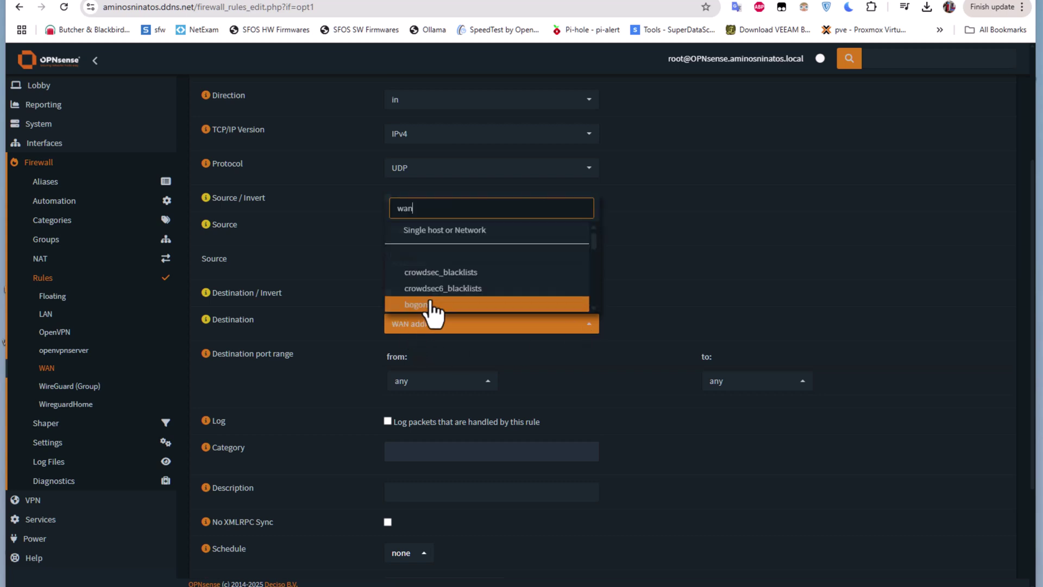
{"action": "left_click", "coordinate": [659, 283]}
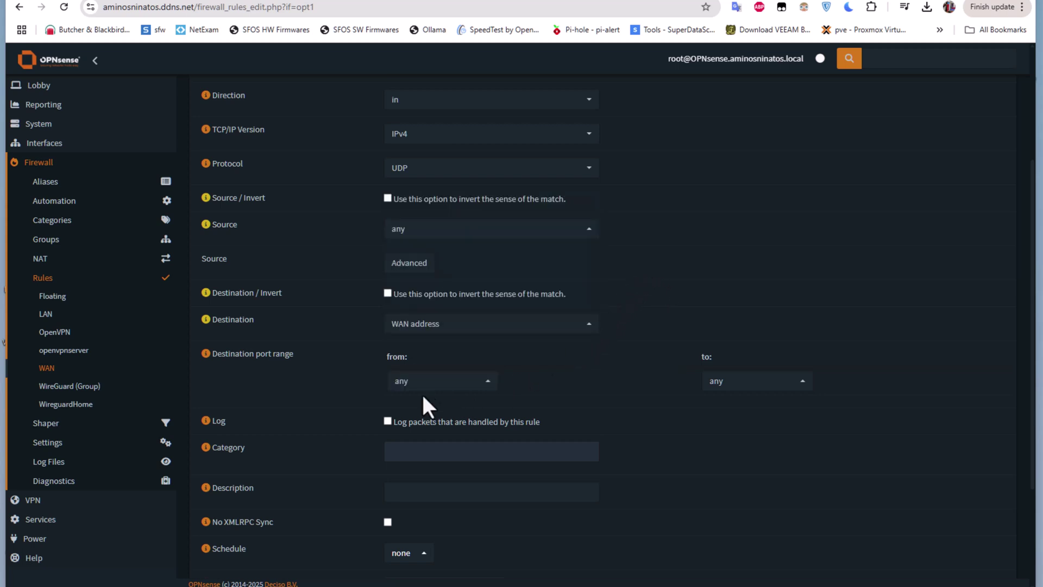
- Set the WAN rule's destination port range to a custom port, from 51821 to 51821
{"action": "left_click", "coordinate": [489, 383]}
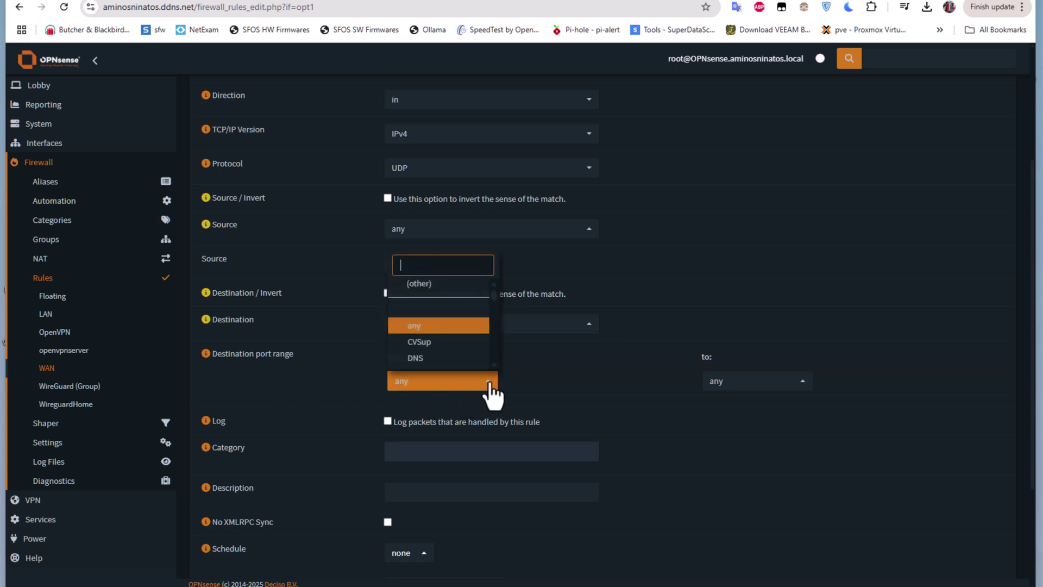
{"action": "left_click", "coordinate": [419, 283]}
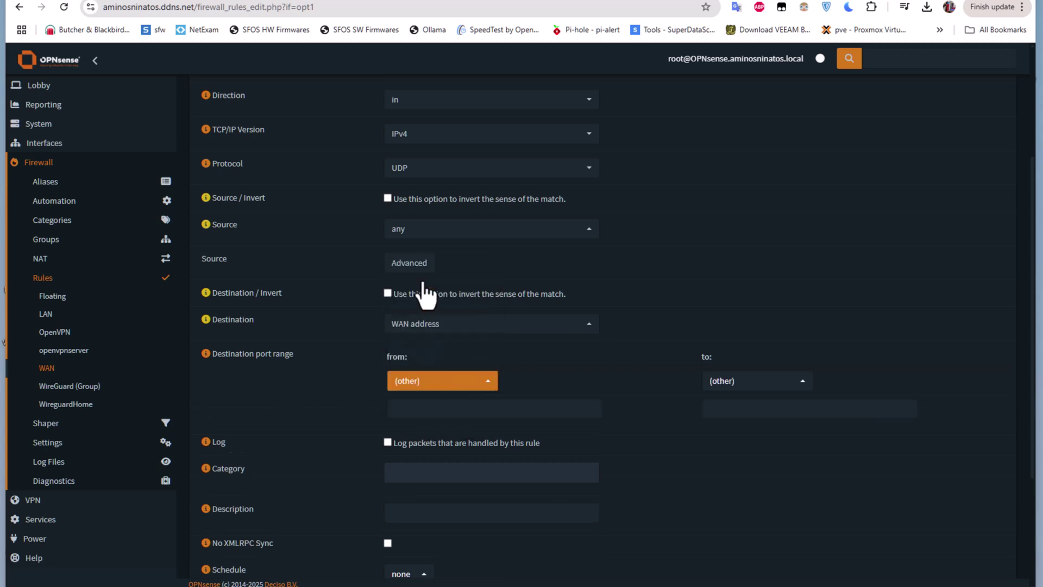
{"action": "left_click", "coordinate": [429, 409]}
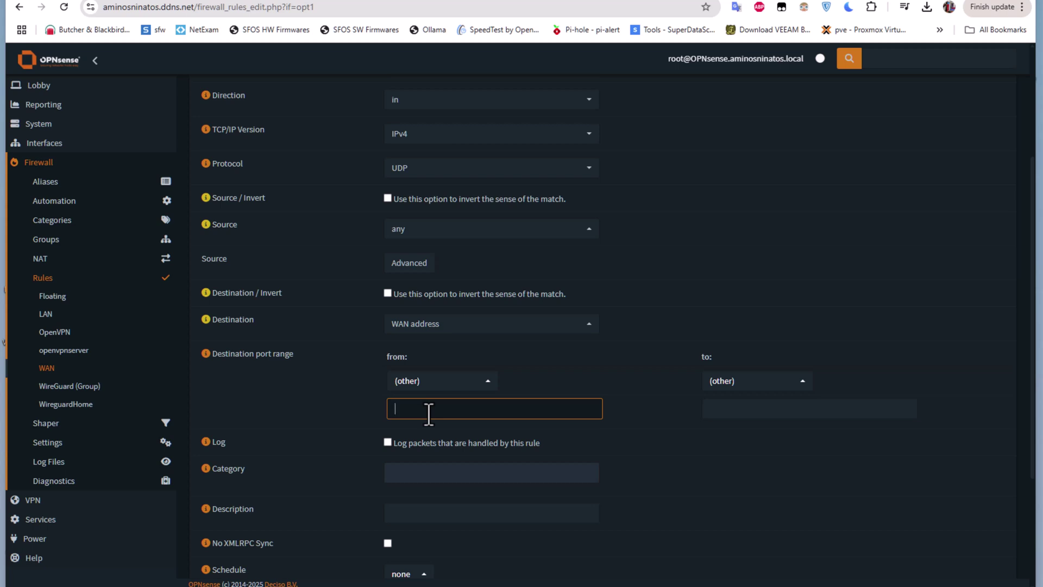
{"action": "type", "text": "5"}
{"action": "type", "text": "1"}
{"action": "type", "text": "2"}
{"action": "key", "text": "BackSpace"}
{"action": "type", "text": "821"}
{"action": "left_click", "coordinate": [729, 406]}
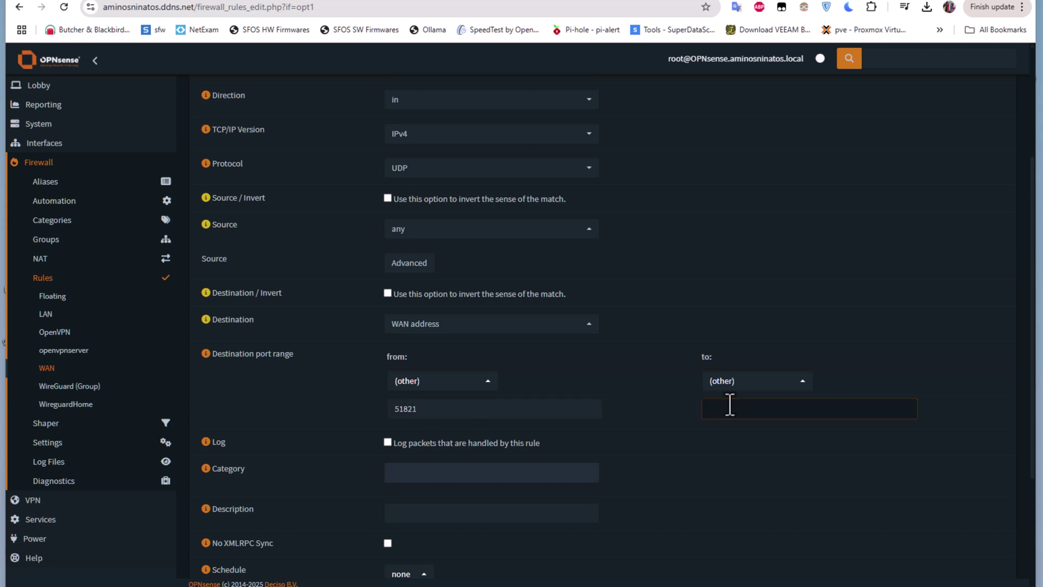
{"action": "type", "text": "51"}
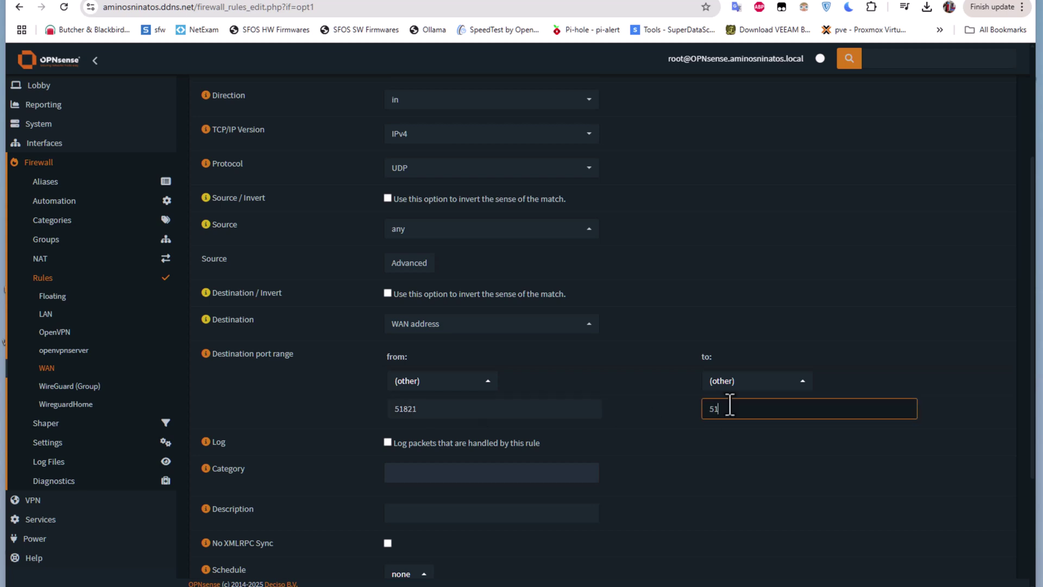
{"action": "type", "text": "821"}
{"action": "left_click", "coordinate": [435, 406]}
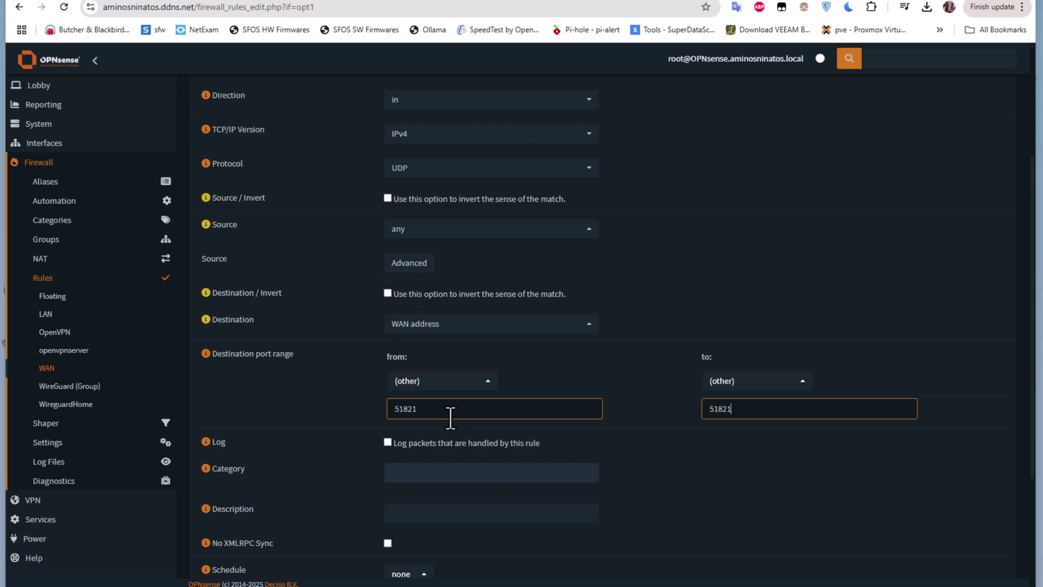
- Enable logging of packets handled by the WAN rule
{"action": "scroll", "coordinate": [501, 425], "scroll_direction": "down", "scroll_amount": 2}
{"action": "left_click", "coordinate": [455, 356]}
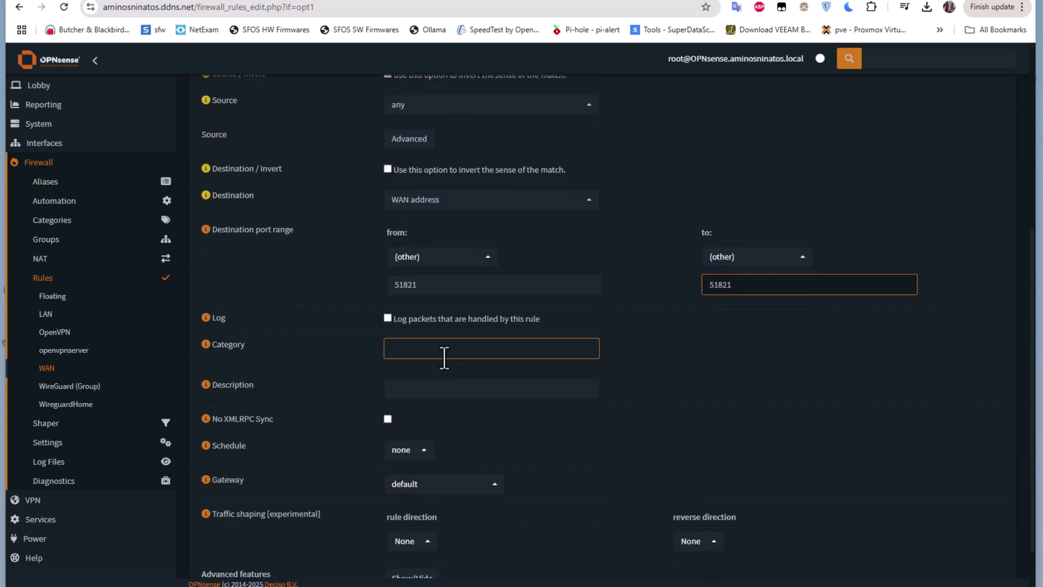
{"action": "left_click", "coordinate": [359, 343]}
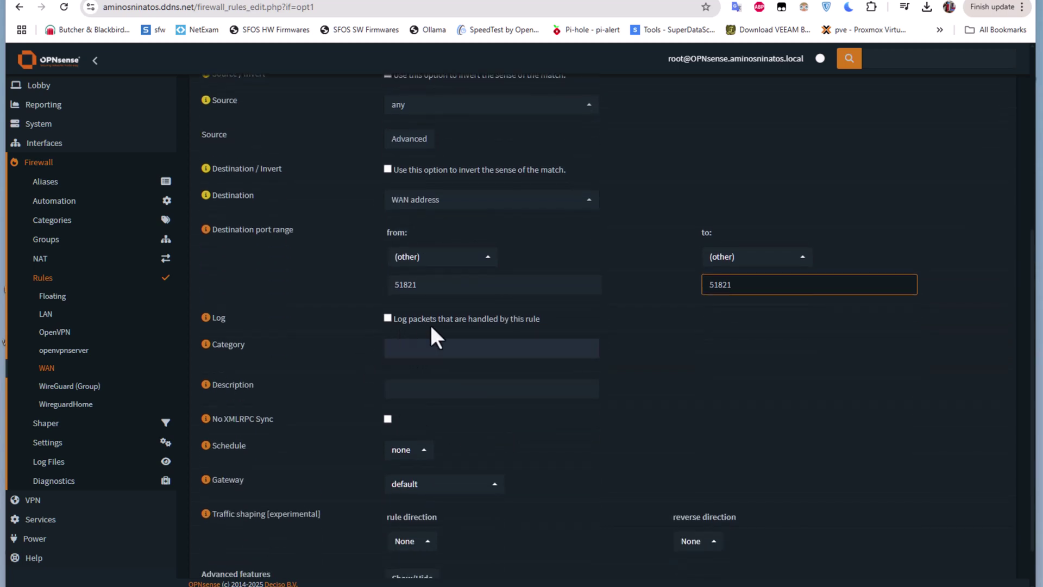
{"action": "left_click", "coordinate": [387, 318]}
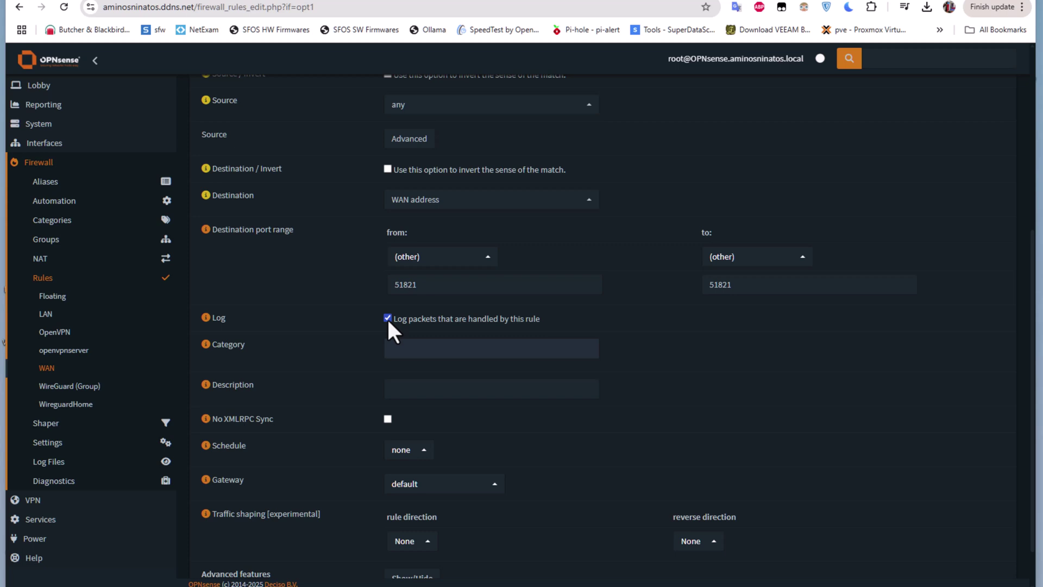
- Describe the WAN rule as ALLOW WIREGUARD ACCESS, then save it and apply the changes
{"action": "scroll", "coordinate": [390, 318], "scroll_direction": "down", "scroll_amount": 1}
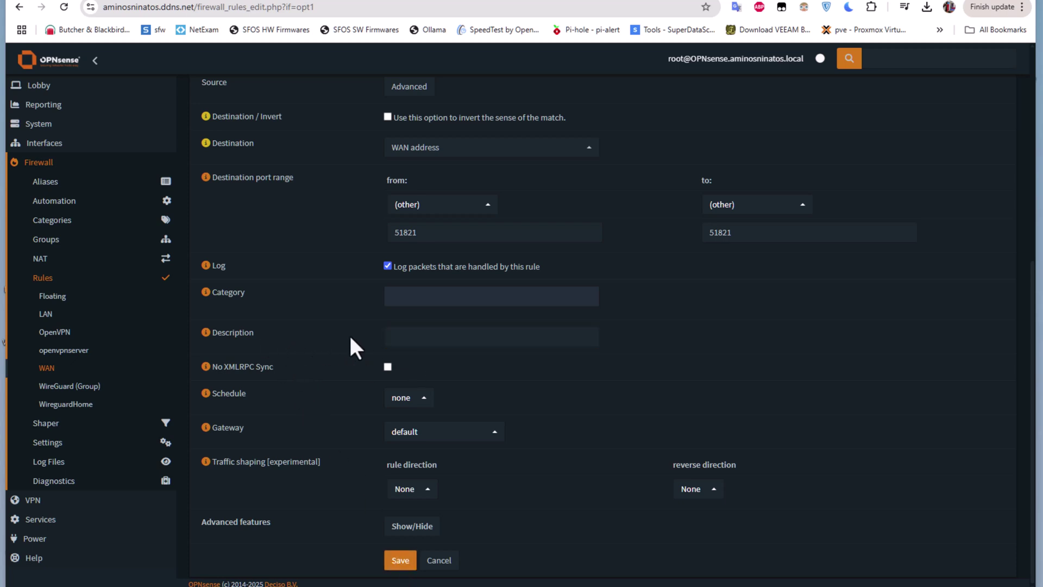
{"action": "left_click", "coordinate": [400, 333]}
{"action": "type", "text": "ALLOW"}
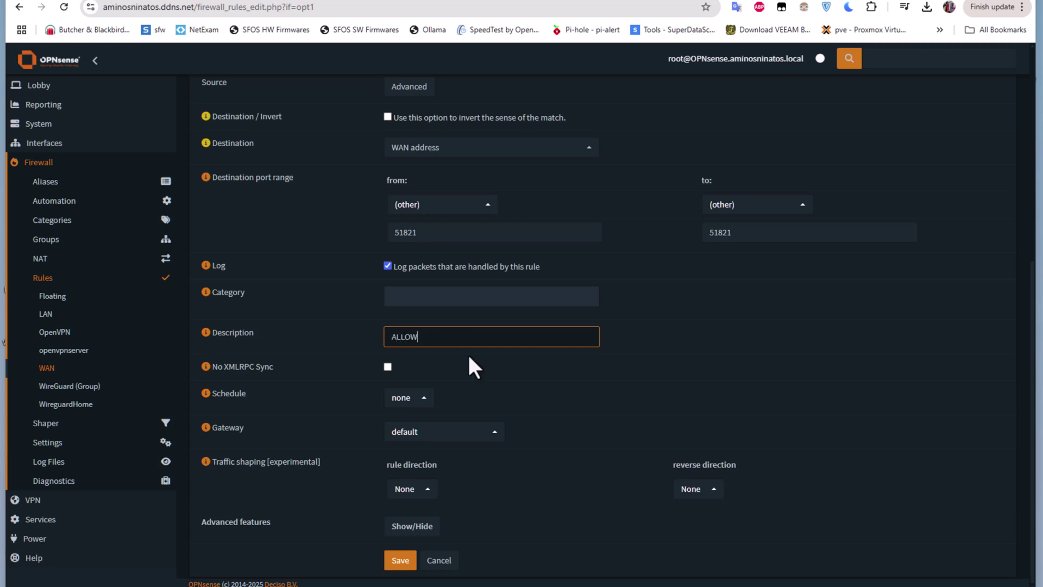
{"action": "type", "text": " WIREGUARD ACCESS"}
{"action": "left_click", "coordinate": [398, 564]}
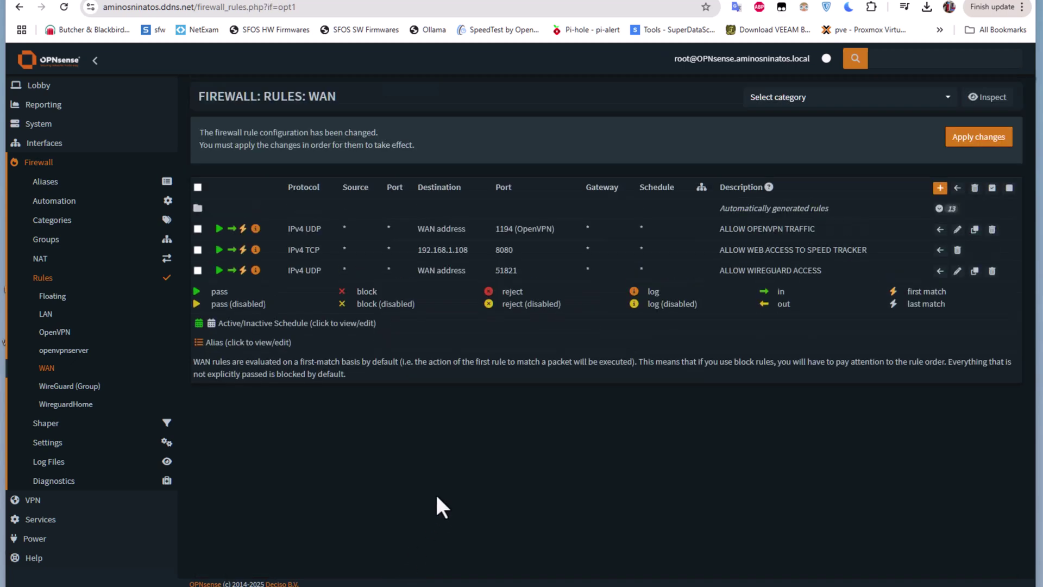
{"action": "left_click", "coordinate": [976, 140]}
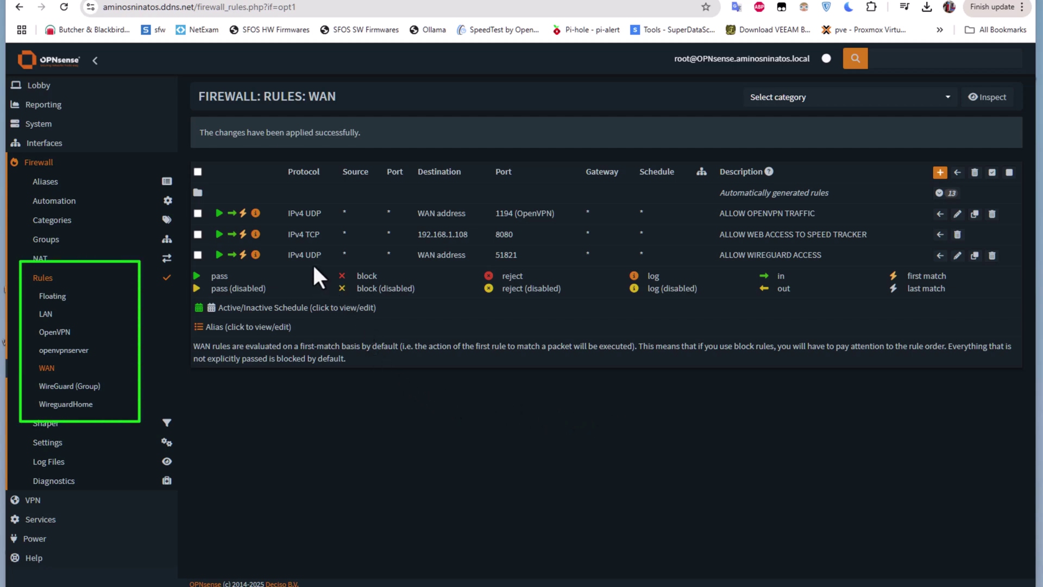
- Add a new firewall rule on the WireguardHome interface with protocol any and WireguardHome net as its source
{"action": "left_click", "coordinate": [75, 408]}
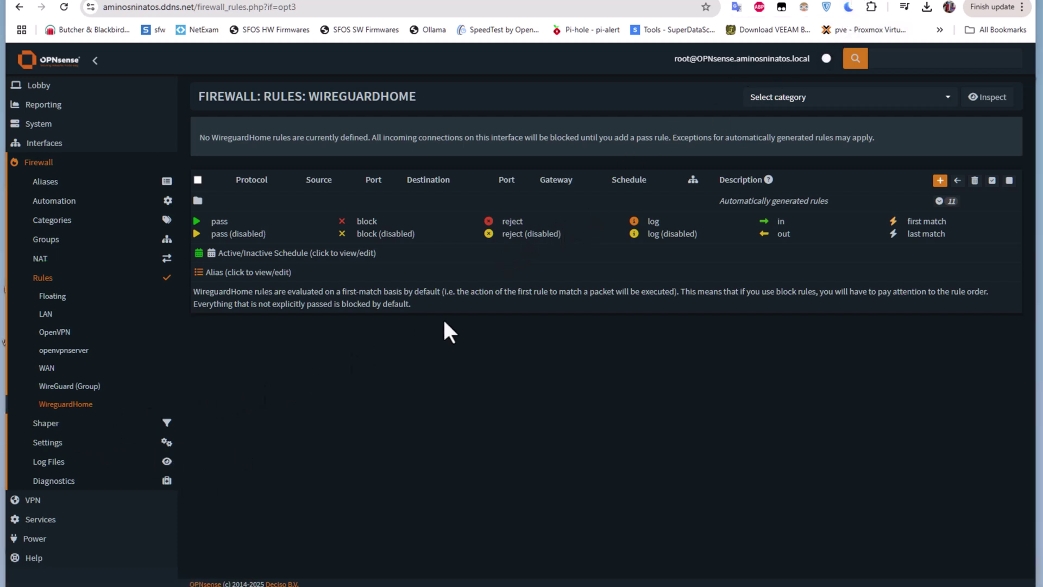
{"action": "left_click", "coordinate": [941, 183]}
{"action": "scroll", "coordinate": [745, 179], "scroll_direction": "down", "scroll_amount": 1}
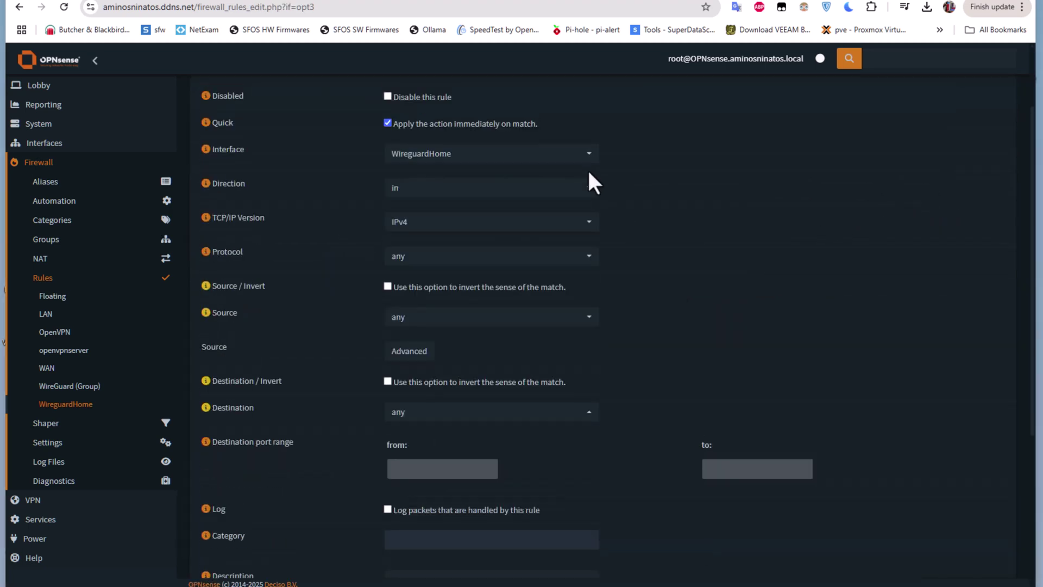
{"action": "scroll", "coordinate": [609, 230], "scroll_direction": "up", "scroll_amount": 2}
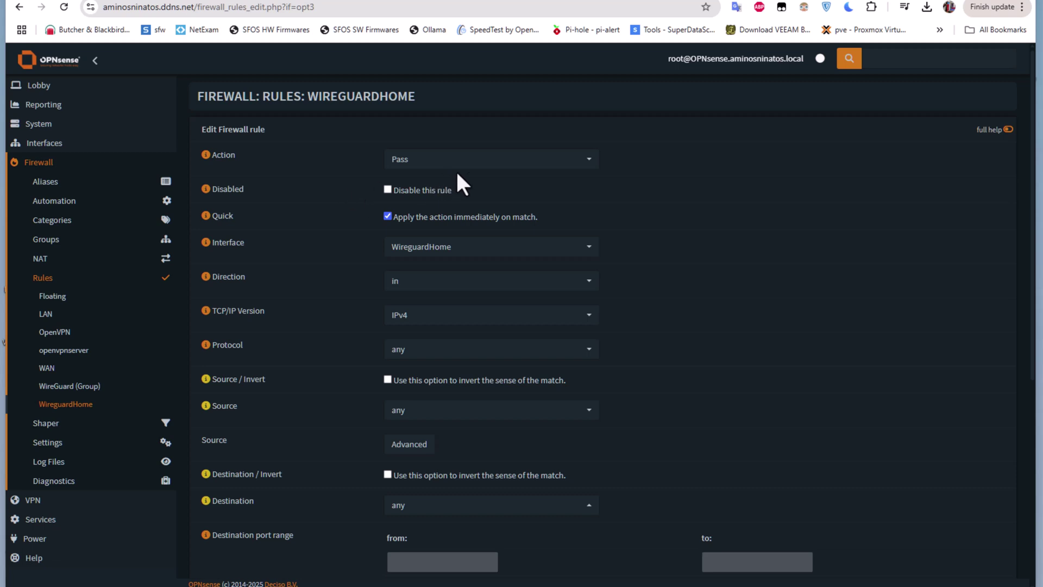
{"action": "scroll", "coordinate": [543, 185], "scroll_direction": "down", "scroll_amount": 1}
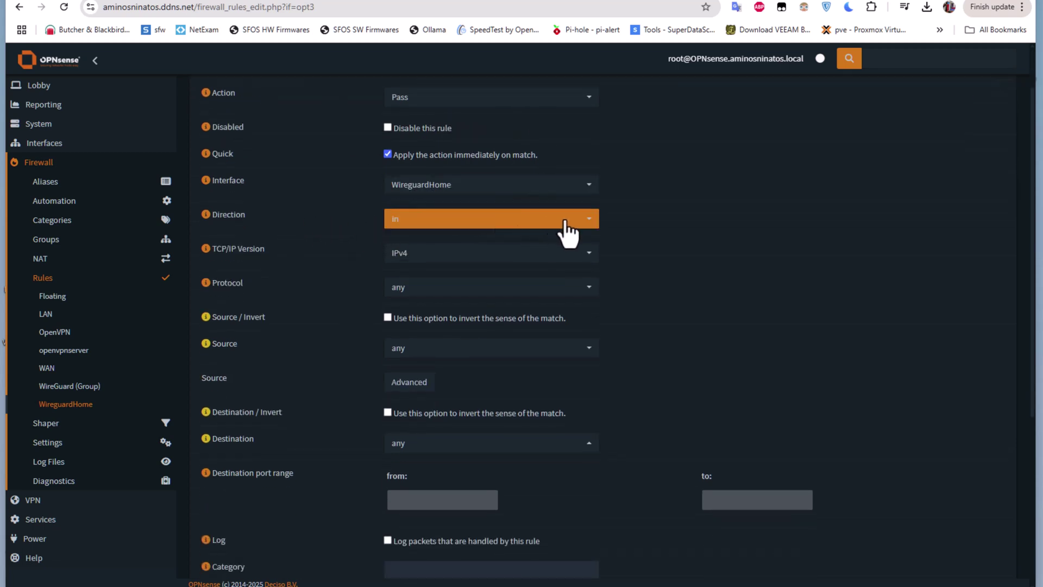
{"action": "scroll", "coordinate": [566, 230], "scroll_direction": "down", "scroll_amount": 1}
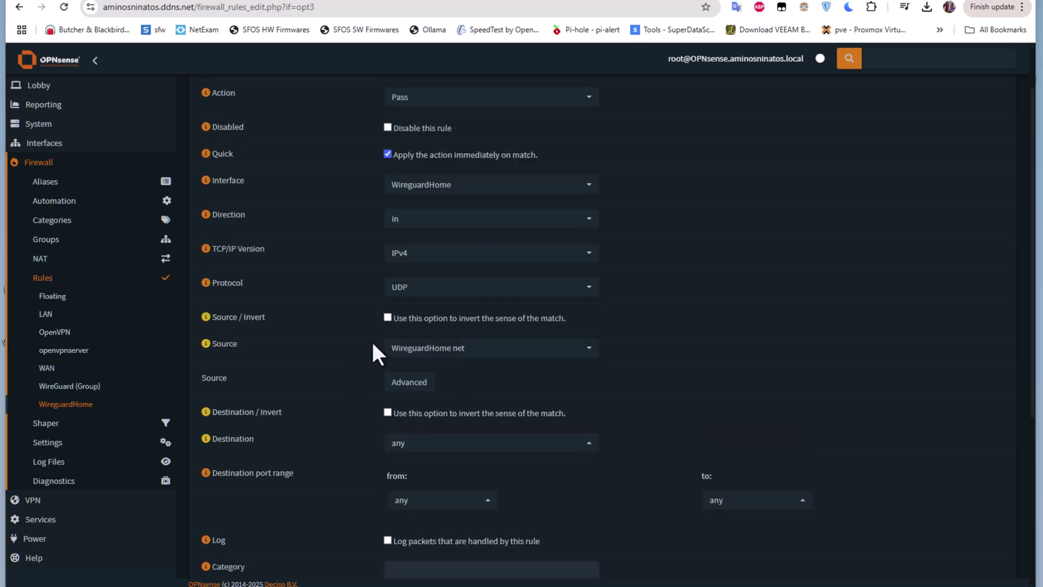
{"action": "left_click", "coordinate": [550, 289]}
{"action": "left_click", "coordinate": [432, 336]}
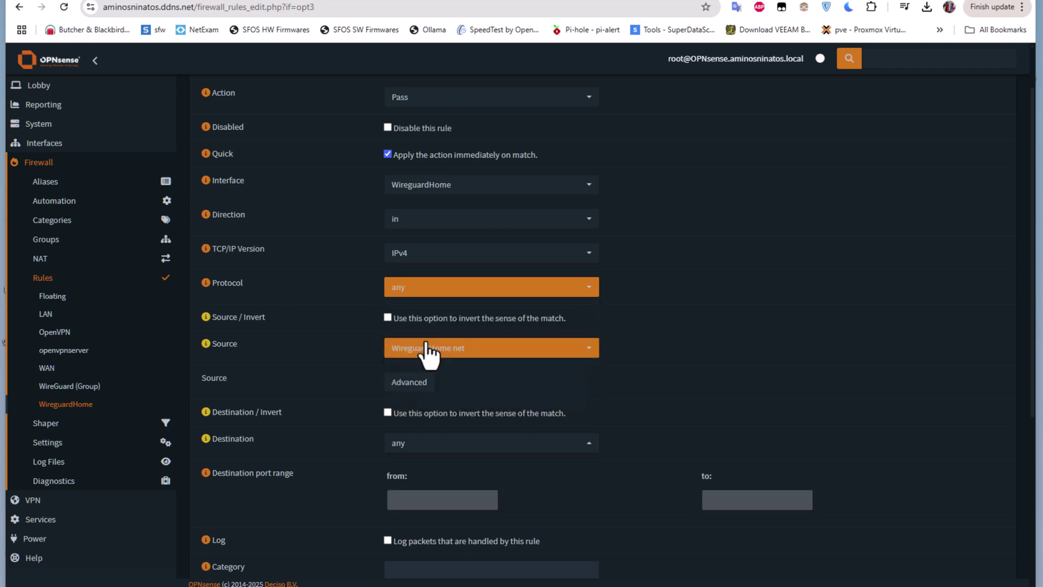
- Describe the WireguardHome rule as ALLOW WIREGUARD NET TO ACCESS ANY SUBNET, then save it and apply the changes
{"action": "scroll", "coordinate": [354, 366], "scroll_direction": "down", "scroll_amount": 2}
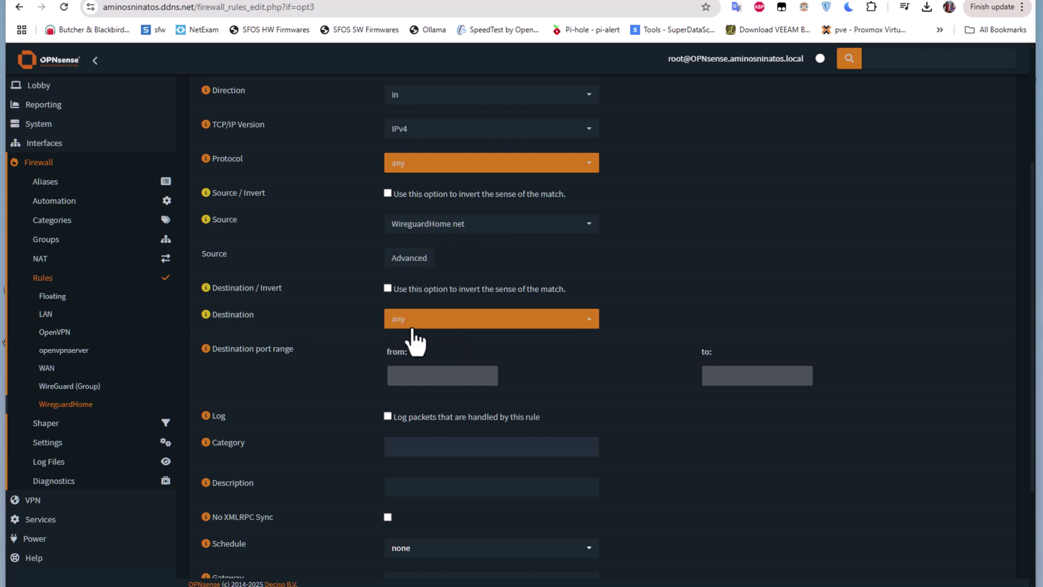
{"action": "scroll", "coordinate": [466, 355], "scroll_direction": "down", "scroll_amount": 2}
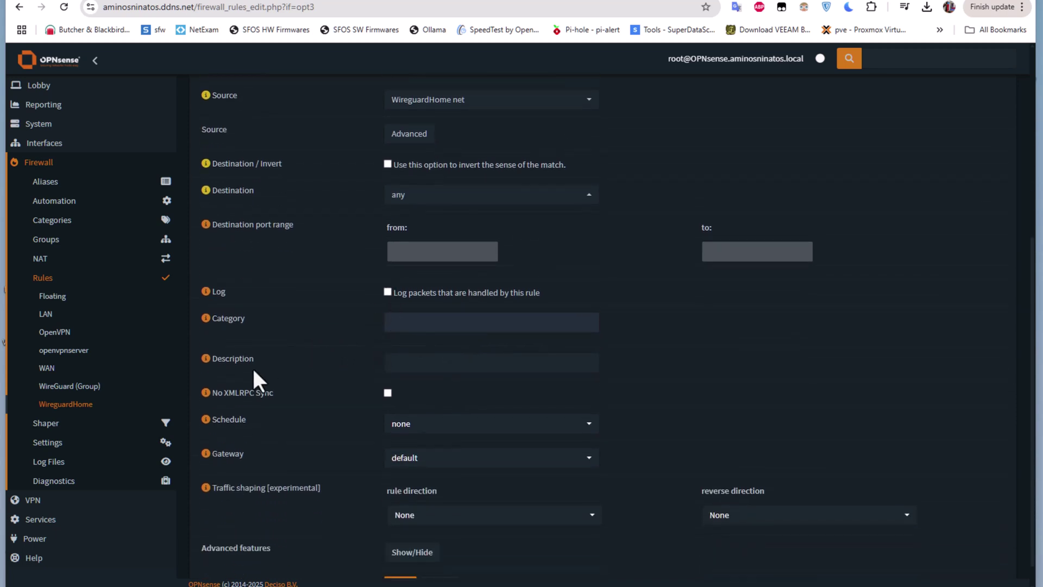
{"action": "left_click", "coordinate": [413, 362]}
{"action": "type", "text": "ALLOW"}
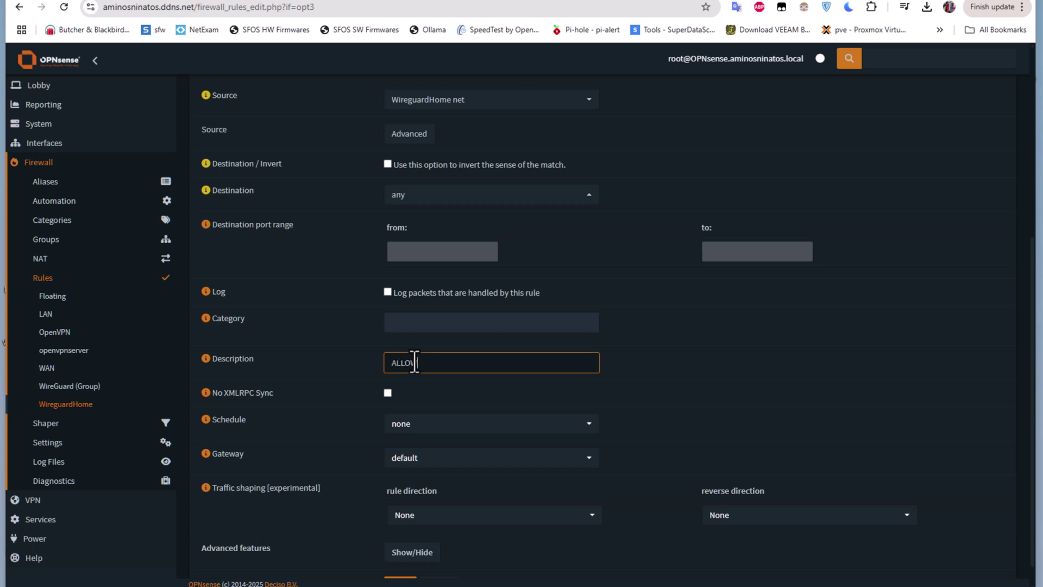
{"action": "type", "text": " WIREGUARD NET TO ACCESS ANY SUBNET"}
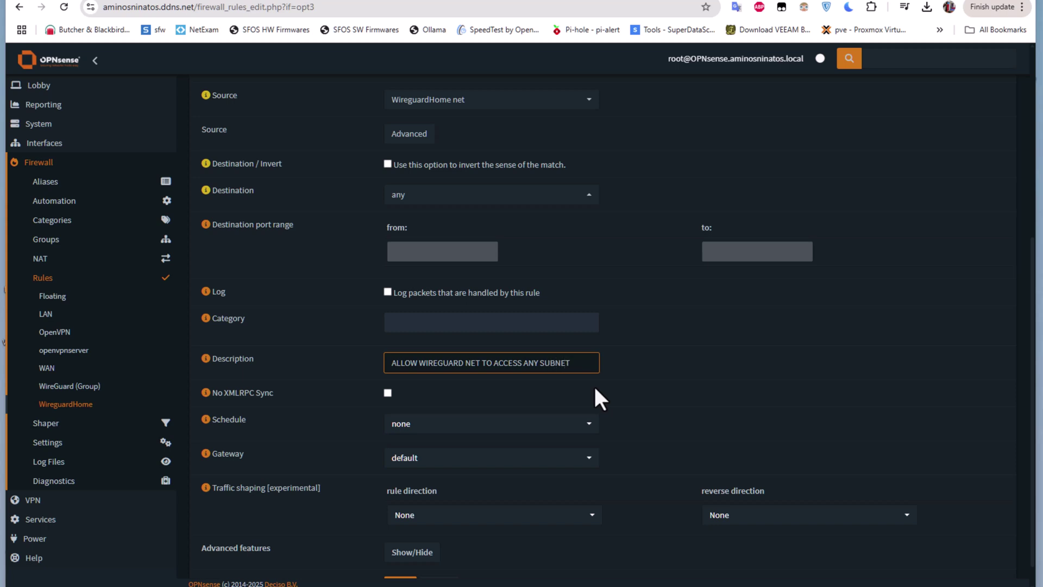
{"action": "scroll", "coordinate": [543, 368], "scroll_direction": "down", "scroll_amount": 1}
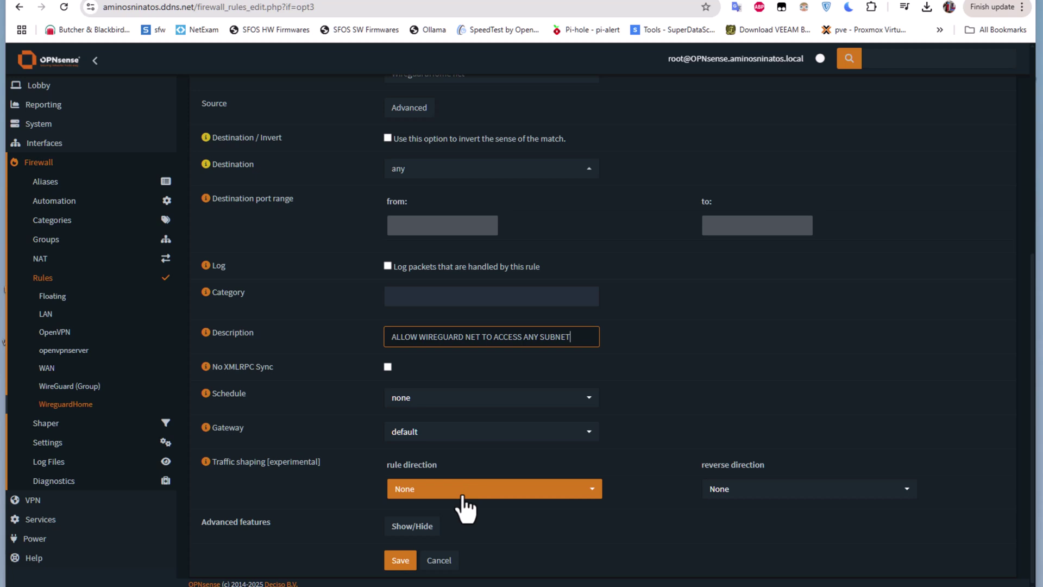
{"action": "left_click", "coordinate": [405, 561]}
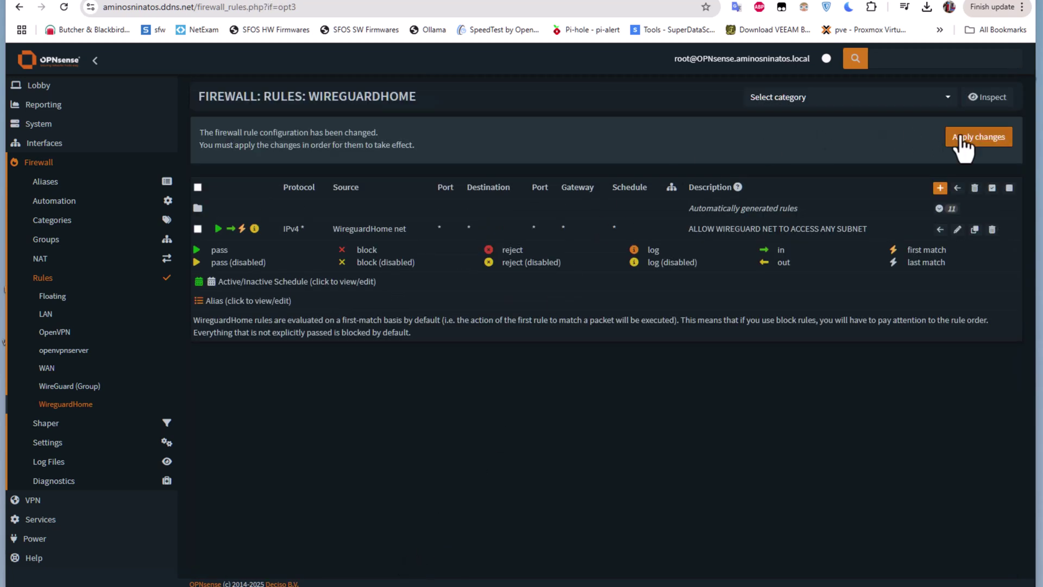
{"action": "left_click", "coordinate": [983, 140]}
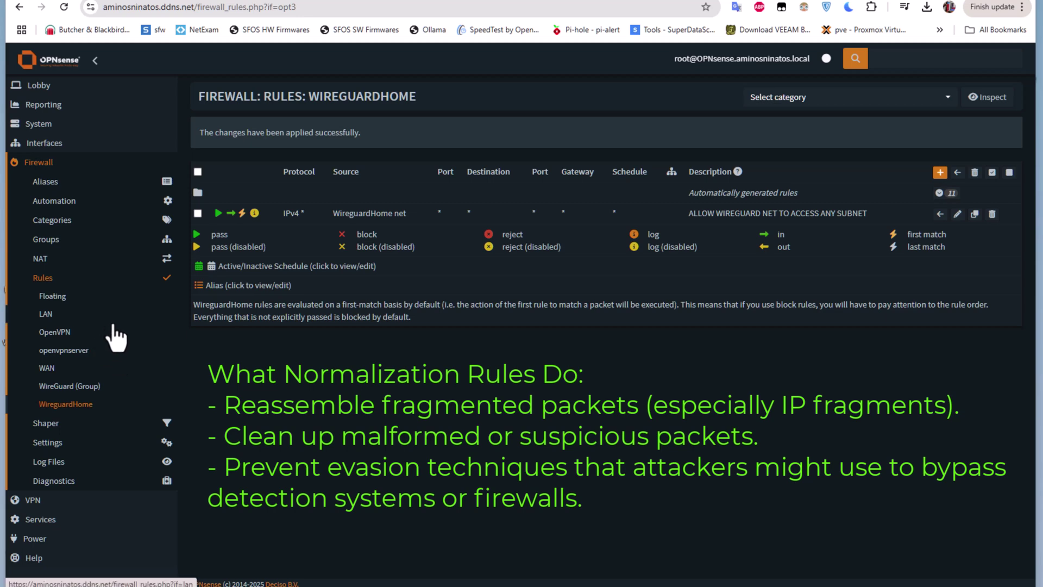
- Add a firewall normalization rule for the WireGuard (Group) interface with its direction set to Any
{"action": "left_click", "coordinate": [53, 443]}
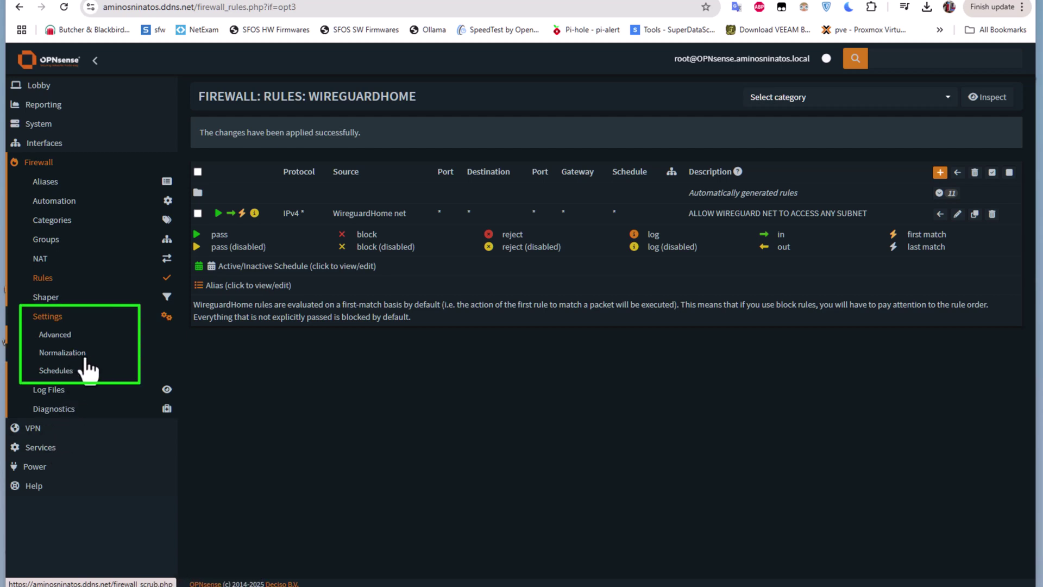
{"action": "left_click", "coordinate": [85, 361]}
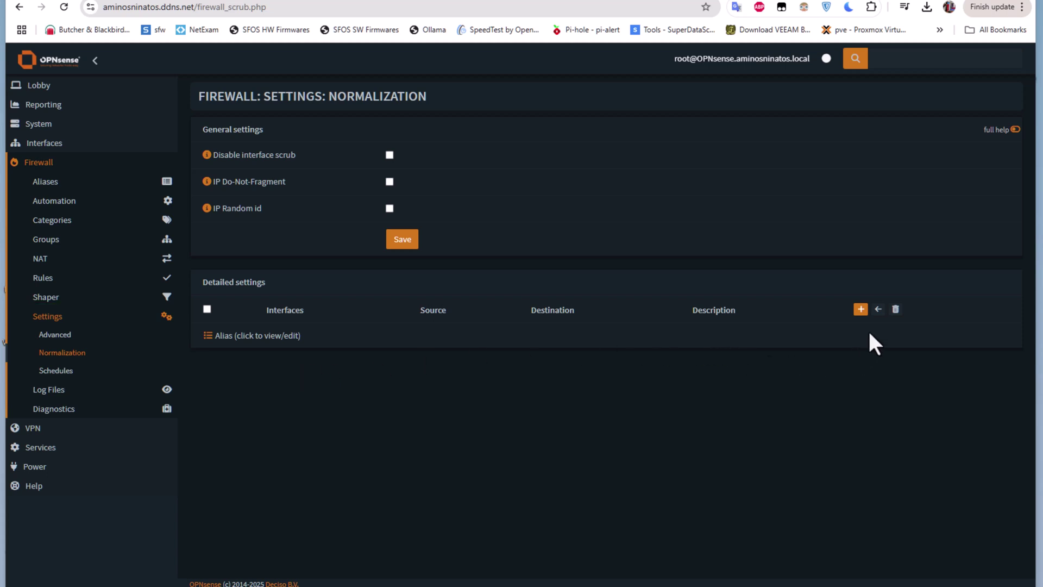
{"action": "left_click", "coordinate": [861, 309]}
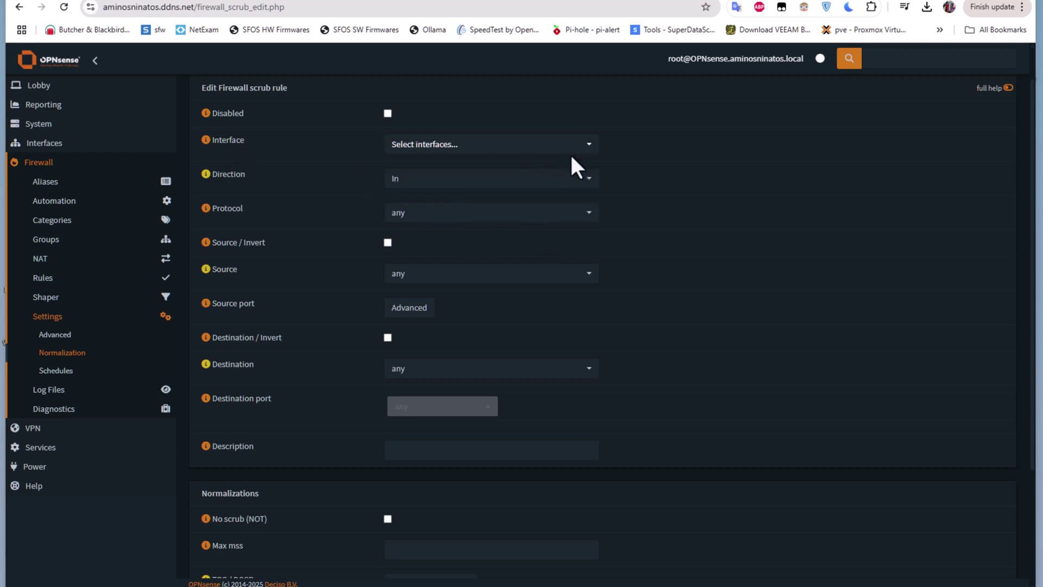
{"action": "left_click", "coordinate": [585, 148]}
{"action": "left_click", "coordinate": [461, 258]}
{"action": "left_click", "coordinate": [687, 242]}
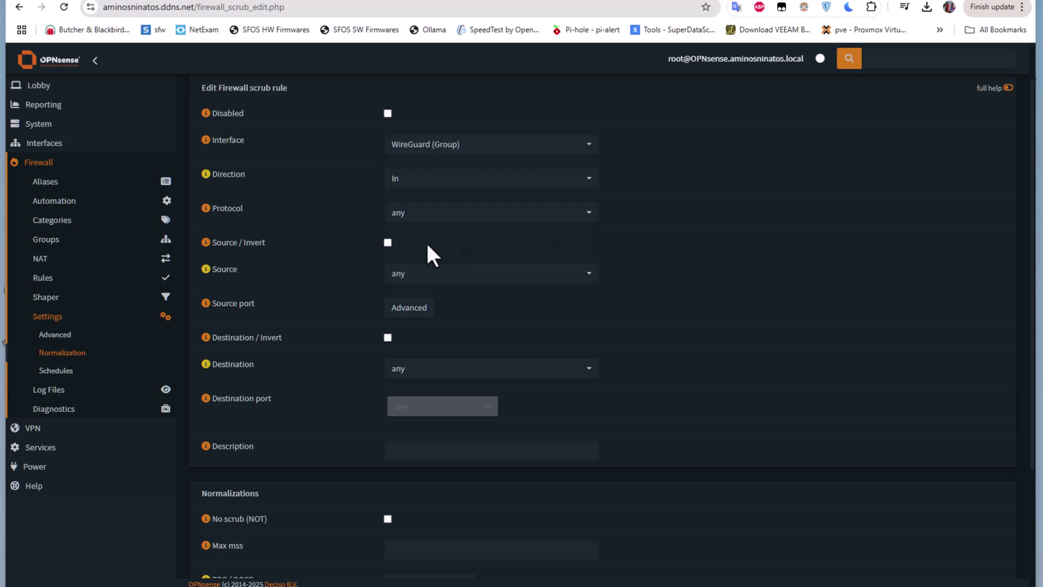
{"action": "left_click", "coordinate": [576, 182]}
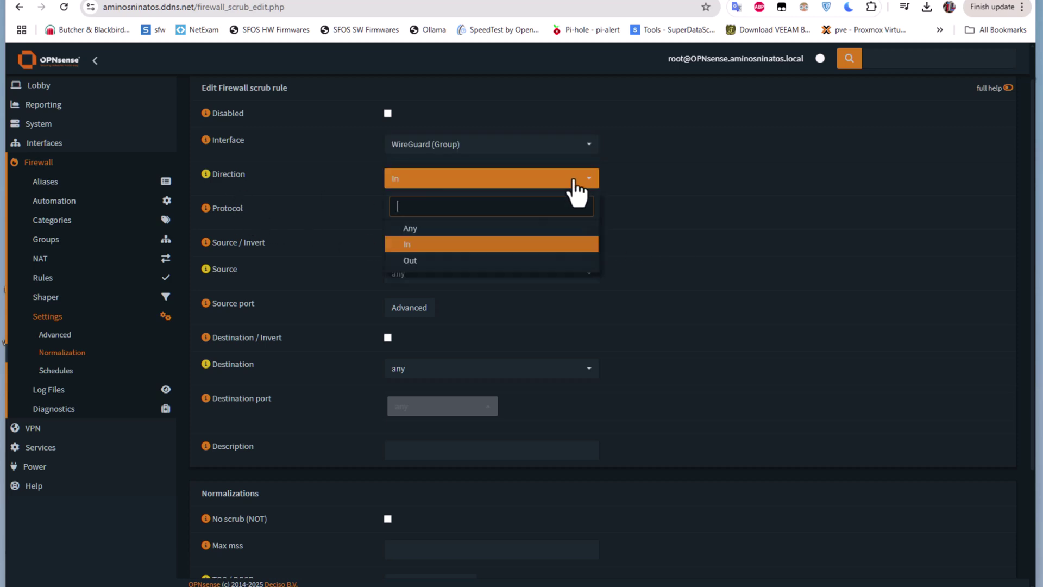
{"action": "left_click", "coordinate": [421, 229]}
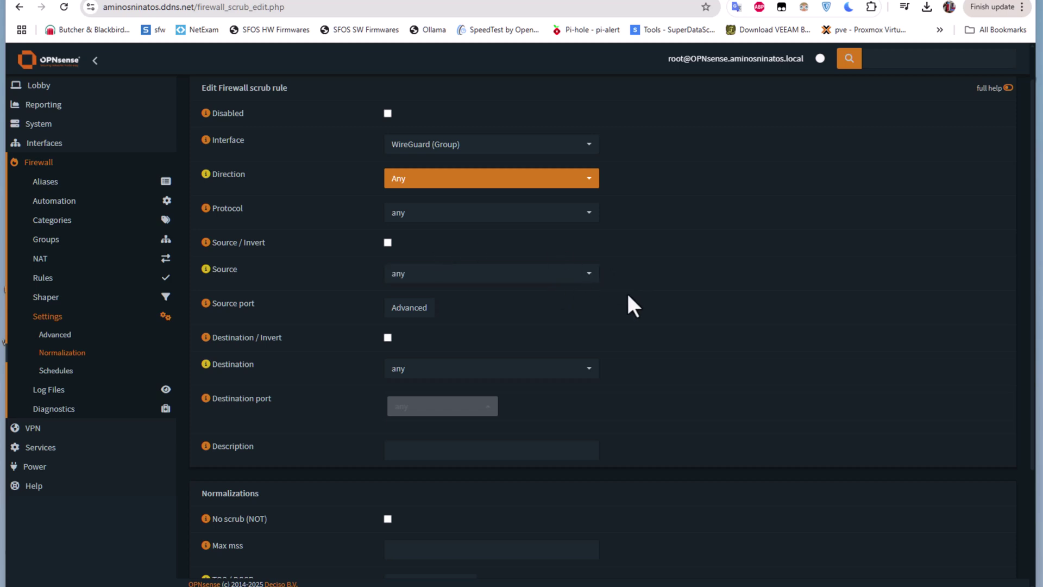
- Describe the WireGuard (Group) normalization rule as ALLOW WIREGUARD MSS and set its maximum MSS to 1360
{"action": "scroll", "coordinate": [628, 296], "scroll_direction": "down", "scroll_amount": 3}
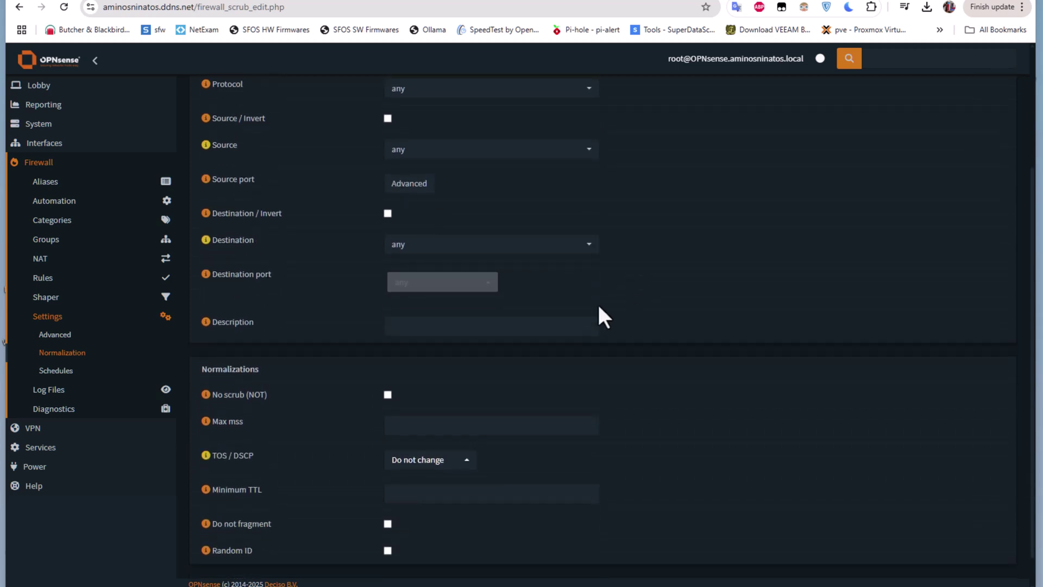
{"action": "left_click", "coordinate": [419, 328]}
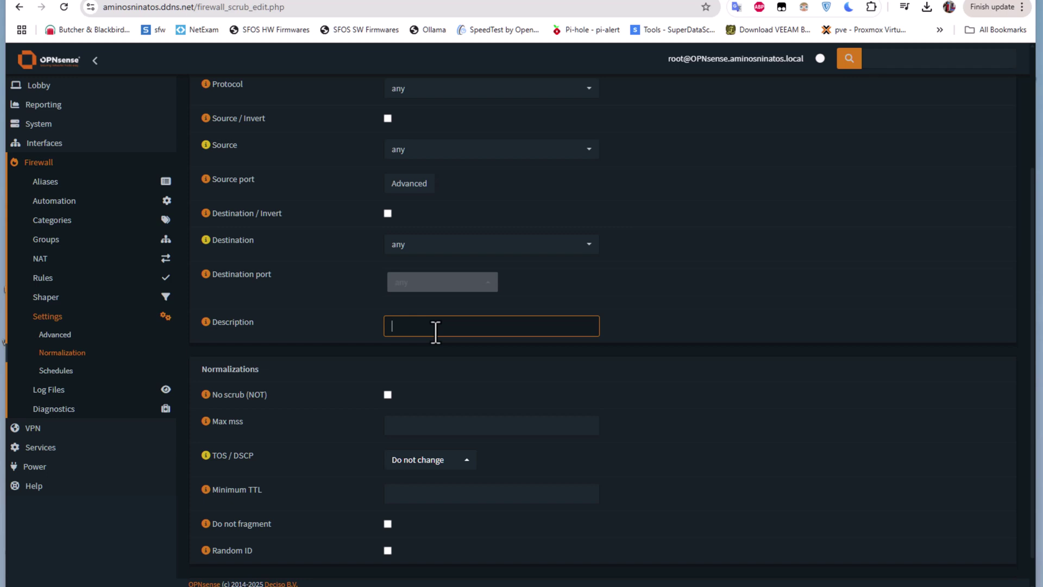
{"action": "type", "text": "ALLOW WIREGUARD MSS"}
{"action": "left_click", "coordinate": [387, 425]}
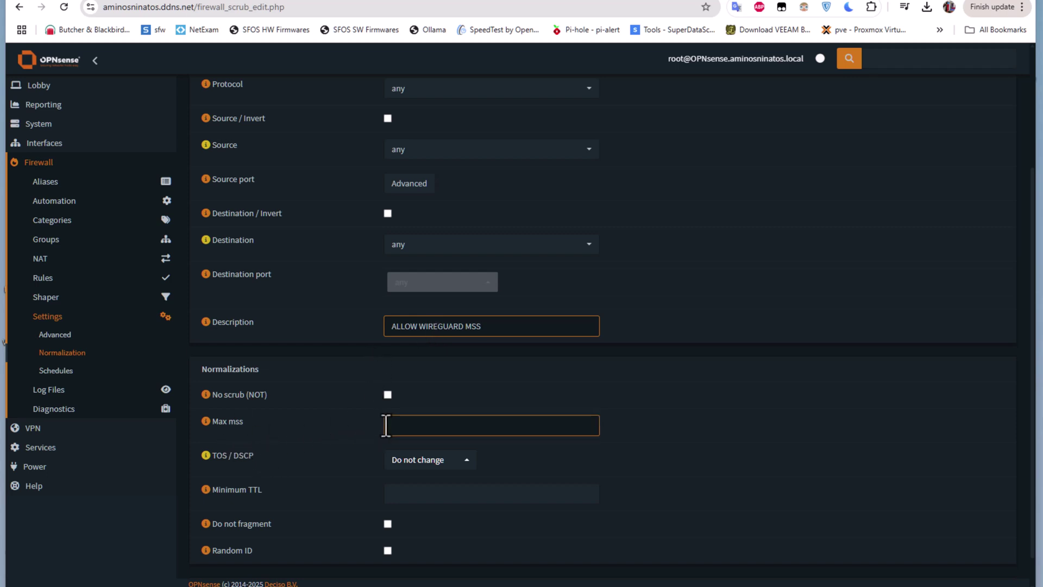
{"action": "left_click", "coordinate": [429, 422]}
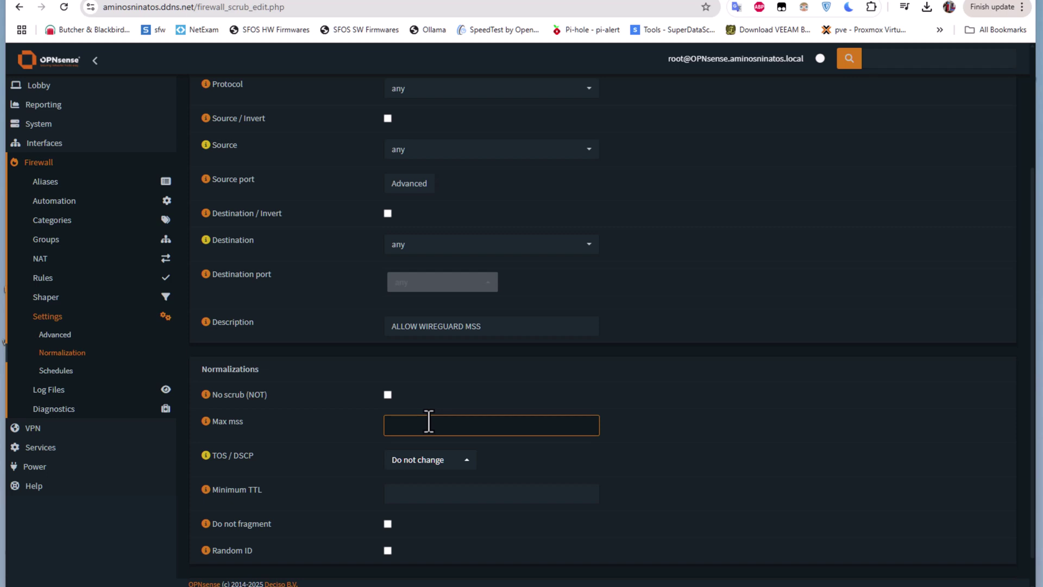
{"action": "type", "text": "1360"}
- Save the ALLOW WIREGUARD MSS normalization rule and apply the firewall changes
{"action": "scroll", "coordinate": [535, 399], "scroll_direction": "down", "scroll_amount": 1}
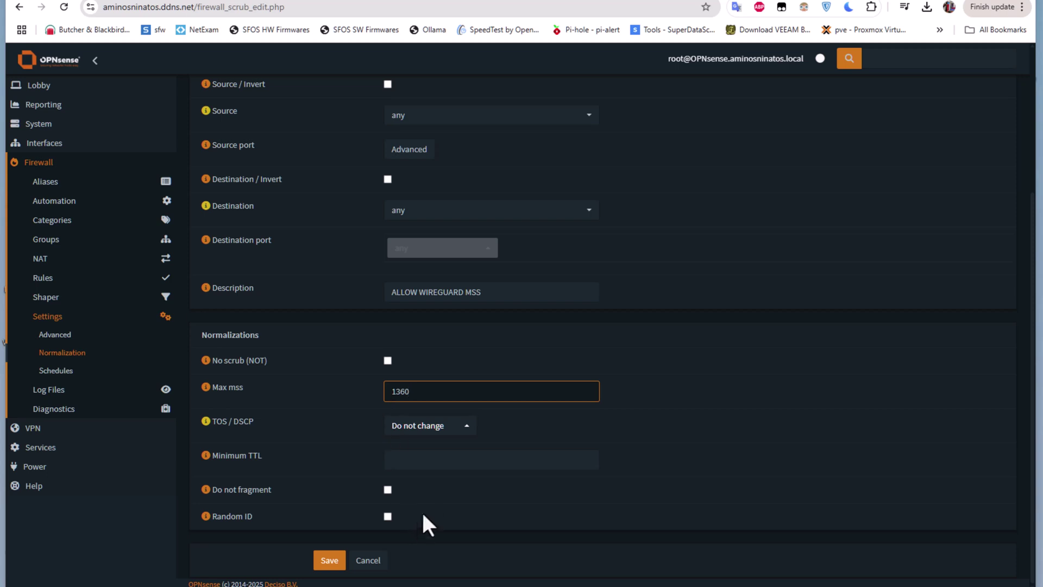
{"action": "left_click", "coordinate": [330, 561]}
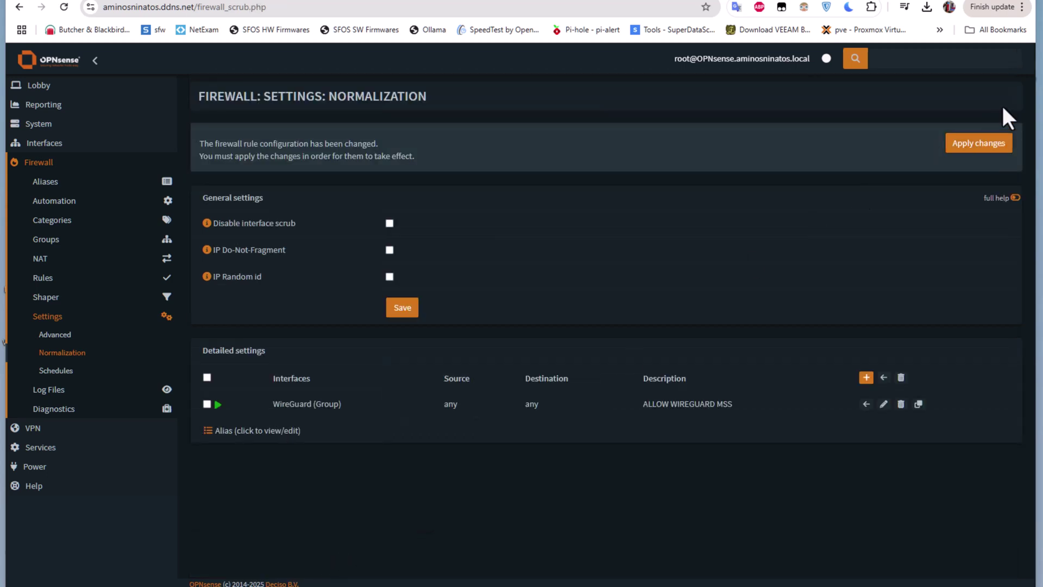
{"action": "left_click", "coordinate": [980, 144]}
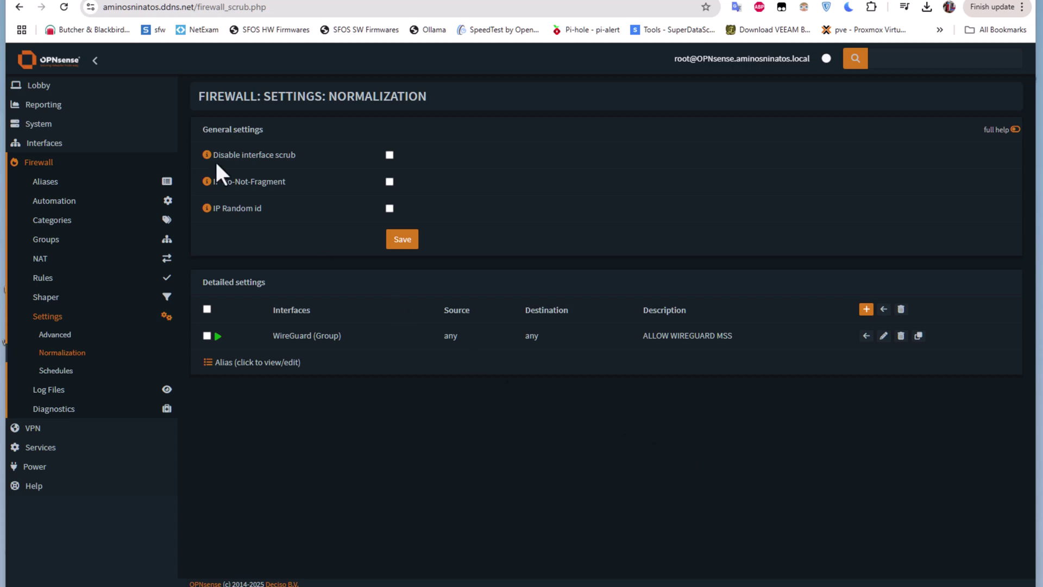
- Check the WireGuard connection on the lobby dashboard and on the WireGuard VPN status page
{"action": "left_click", "coordinate": [49, 91]}
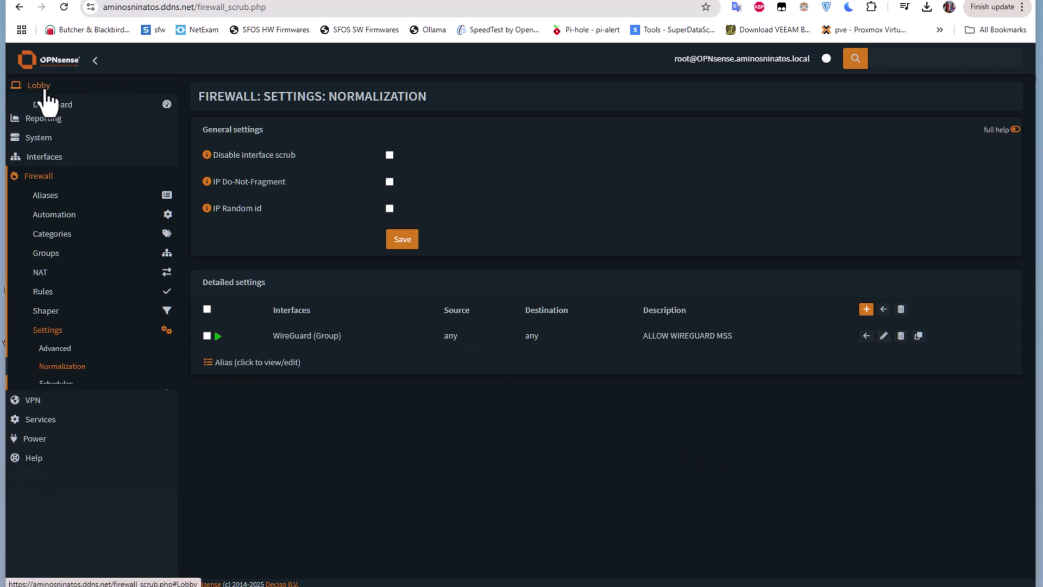
{"action": "left_click", "coordinate": [61, 108]}
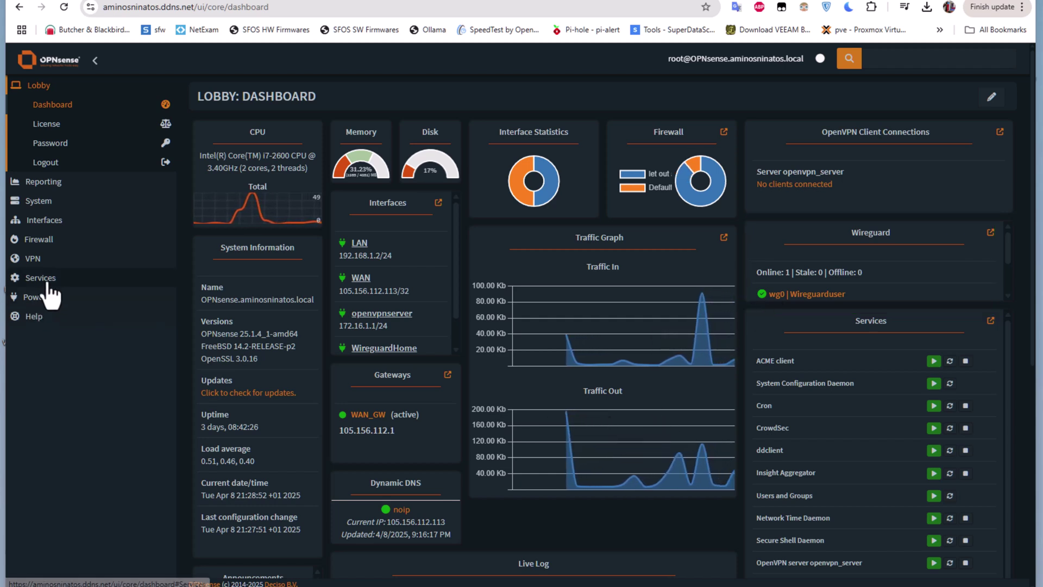
{"action": "left_click", "coordinate": [40, 259]}
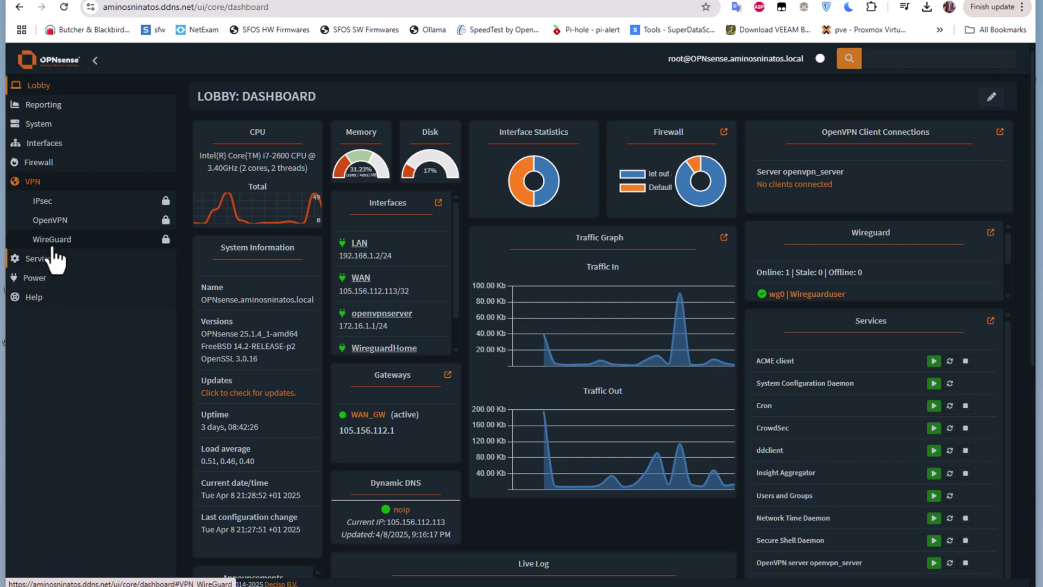
{"action": "left_click", "coordinate": [55, 240]}
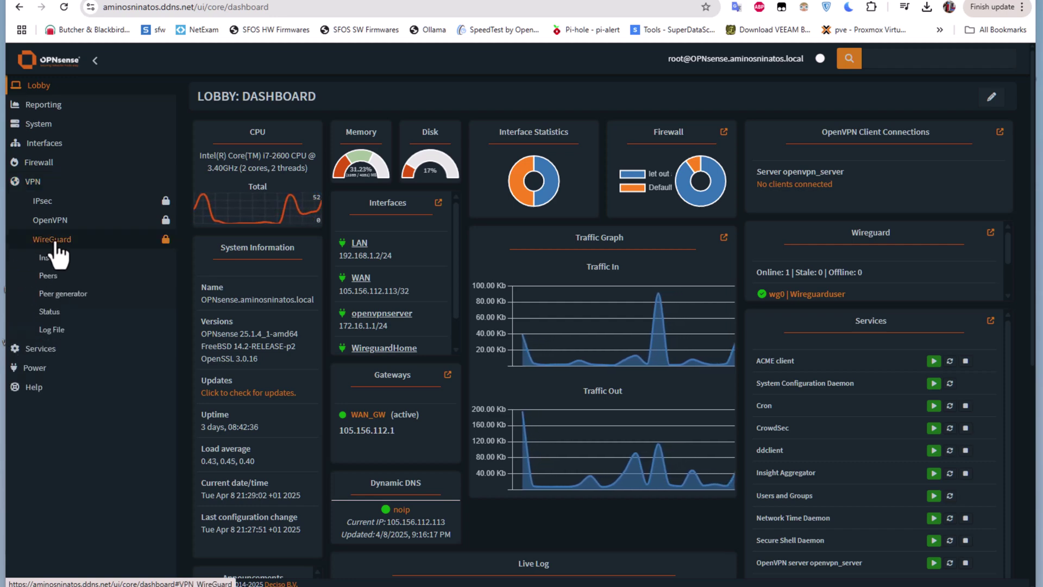
{"action": "left_click", "coordinate": [54, 313]}
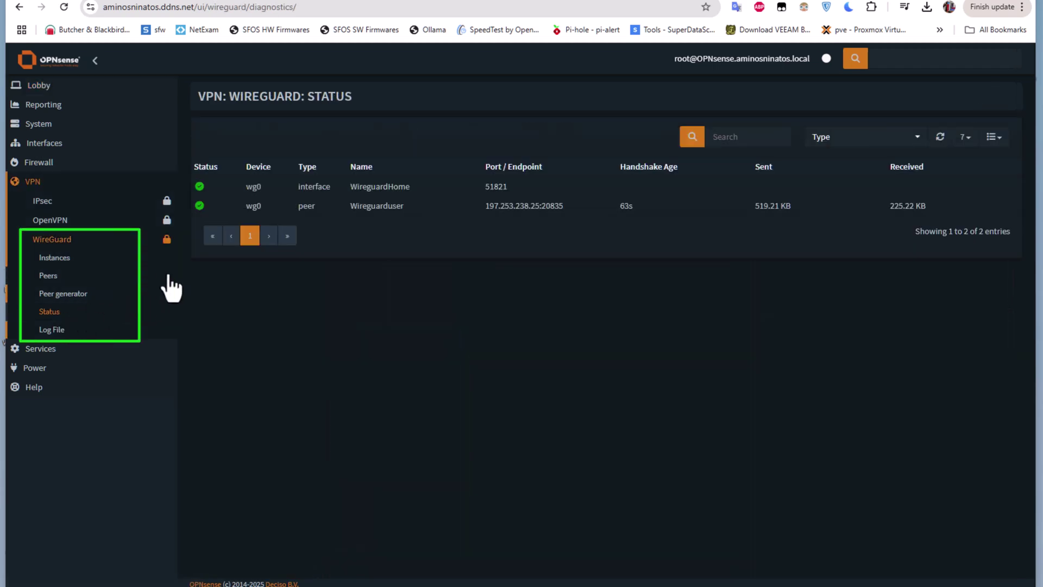